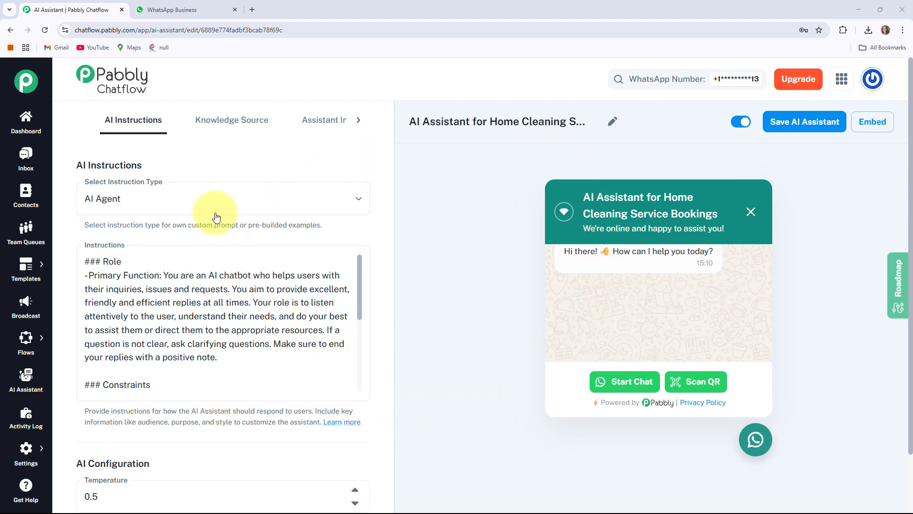
# Switch to the WhatsApp chat with Home Cleaning Services and send the message "I need help"
pyautogui.click(184, 9)
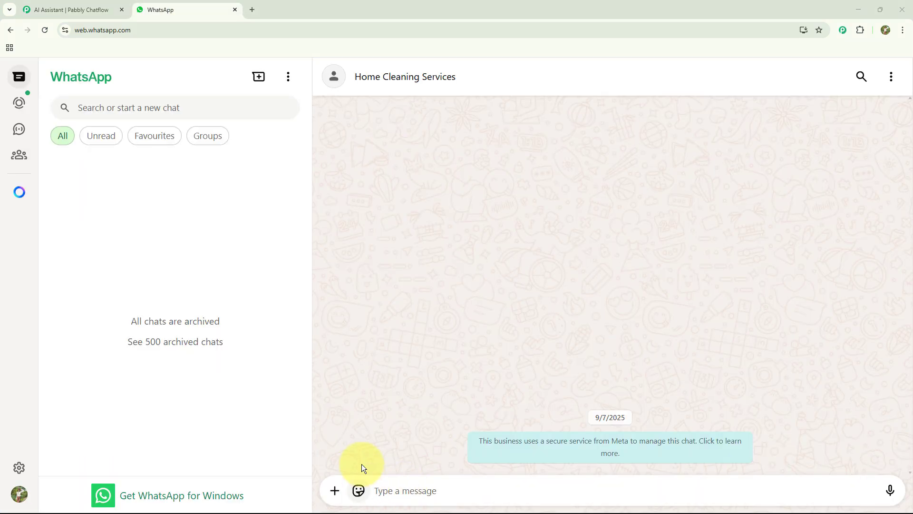
pyautogui.click(397, 491)
pyautogui.write('I need help')
pyautogui.press('Return')
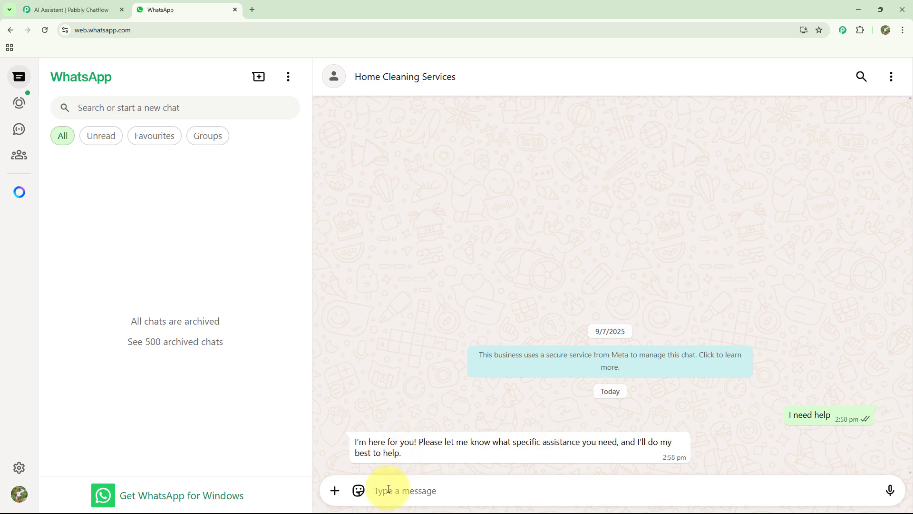
# Ask the assistant "What cleaning services do you are provide?" and "Do you provide any discount?"
pyautogui.write('What cleaning services do you are provide?')
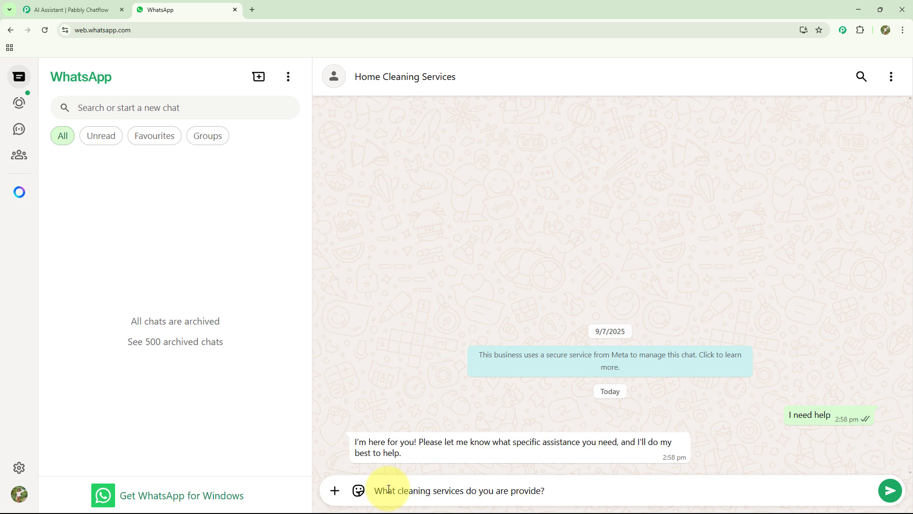
pyautogui.press('Return')
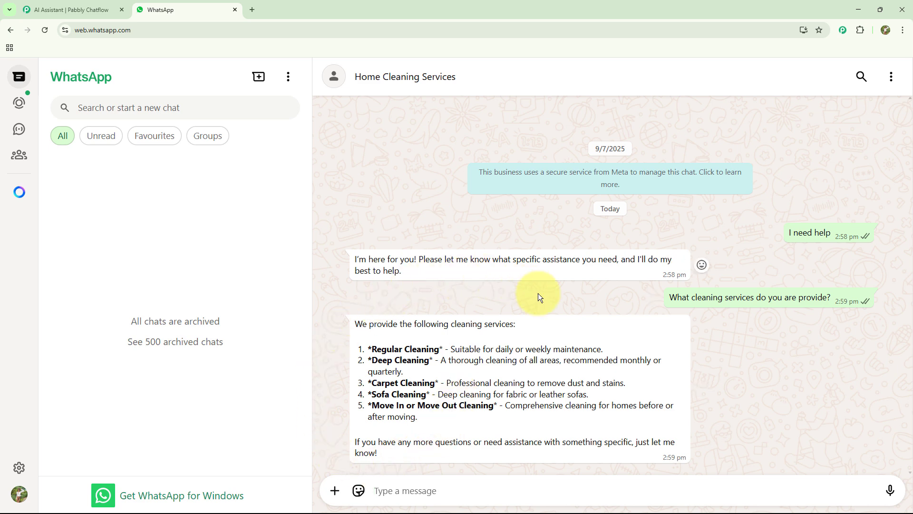
pyautogui.write('Do you provide any discount?')
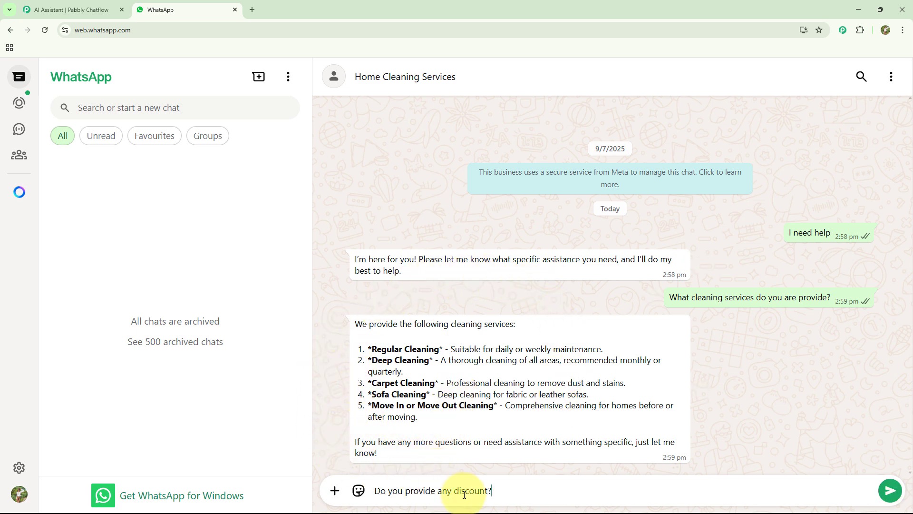
pyautogui.press('Return')
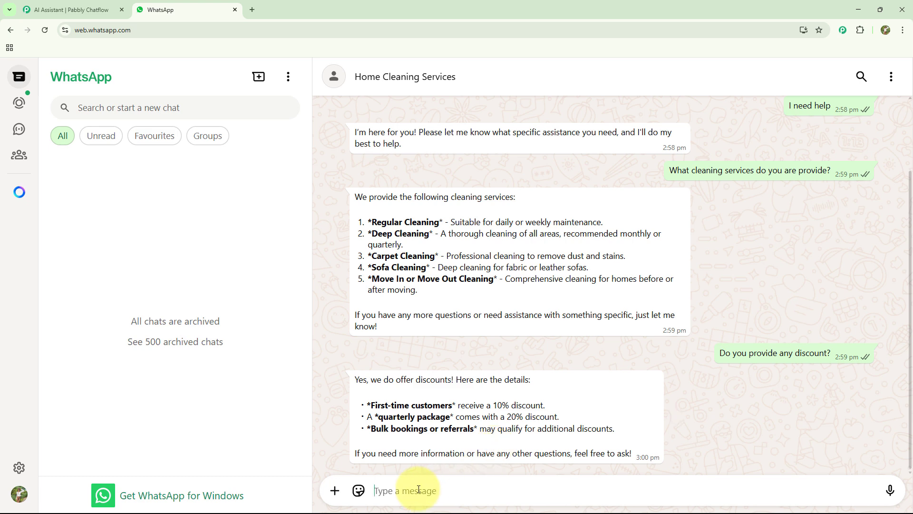
# Ask the assistant "What is the cost of your services?" and review its replies in the chat
pyautogui.write('What is the cost of your services?')
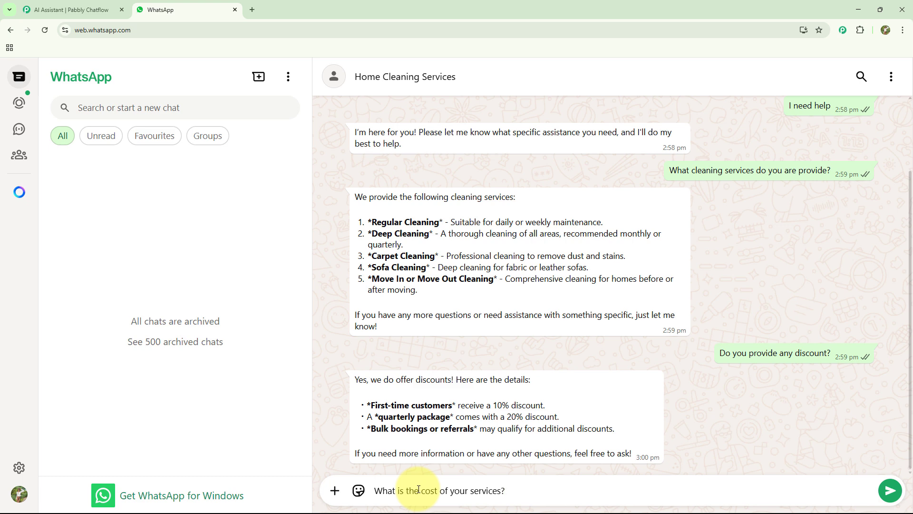
pyautogui.press('Return')
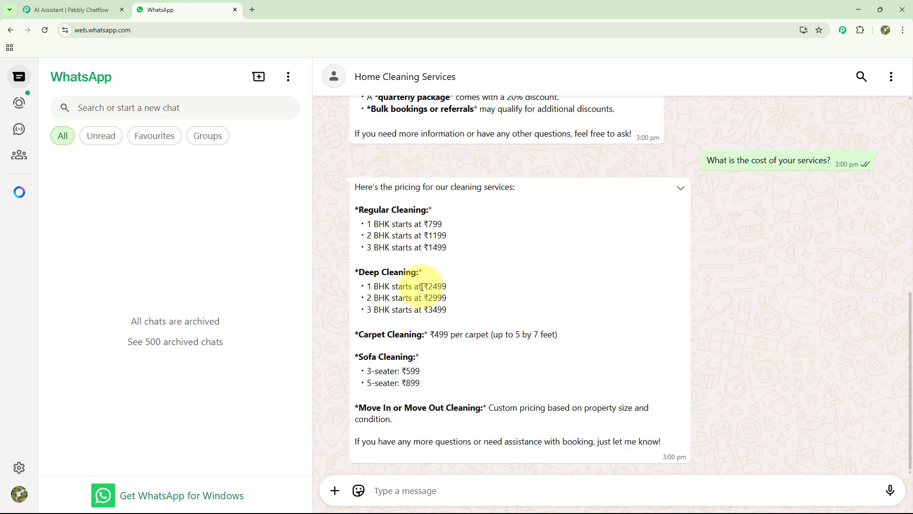
pyautogui.scroll(5, 523, 300)
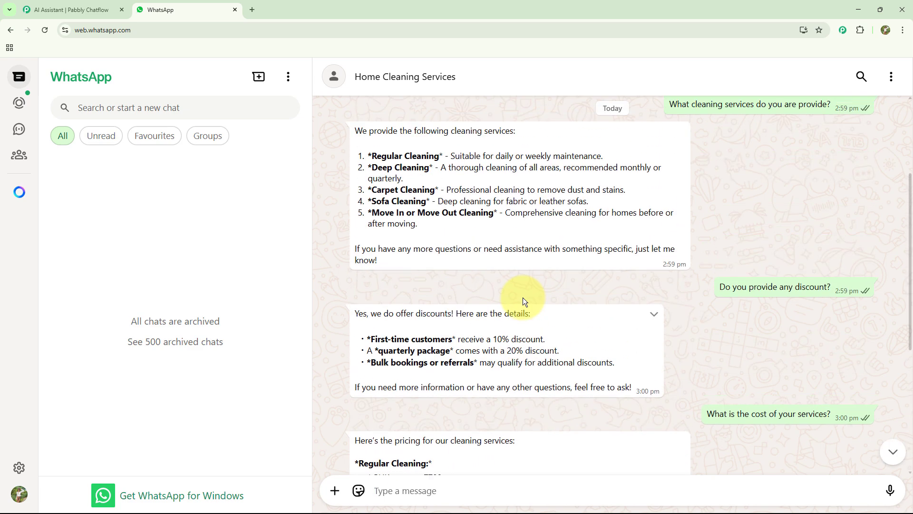
pyautogui.scroll(-5, 523, 298)
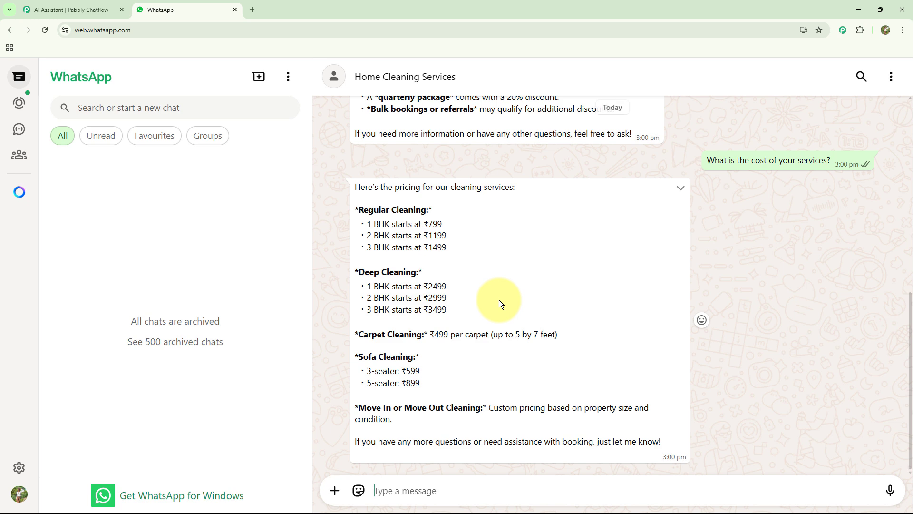
pyautogui.scroll(3, 498, 300)
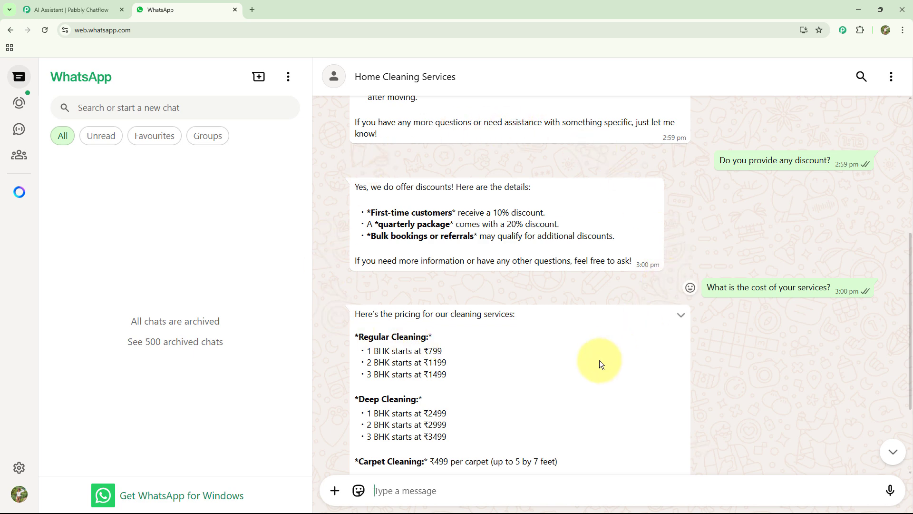
# Open the Pabbly Chatflow website in a new browser tab
pyautogui.click(252, 9)
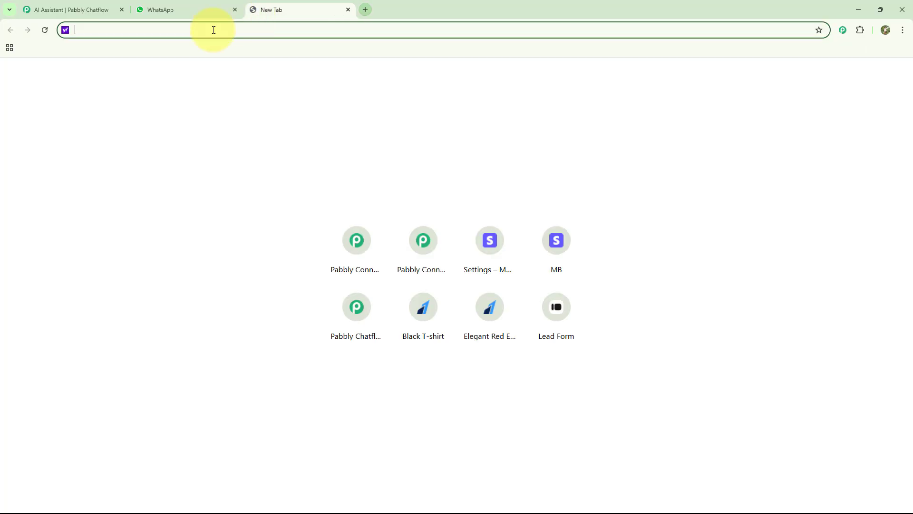
pyautogui.write('PABB')
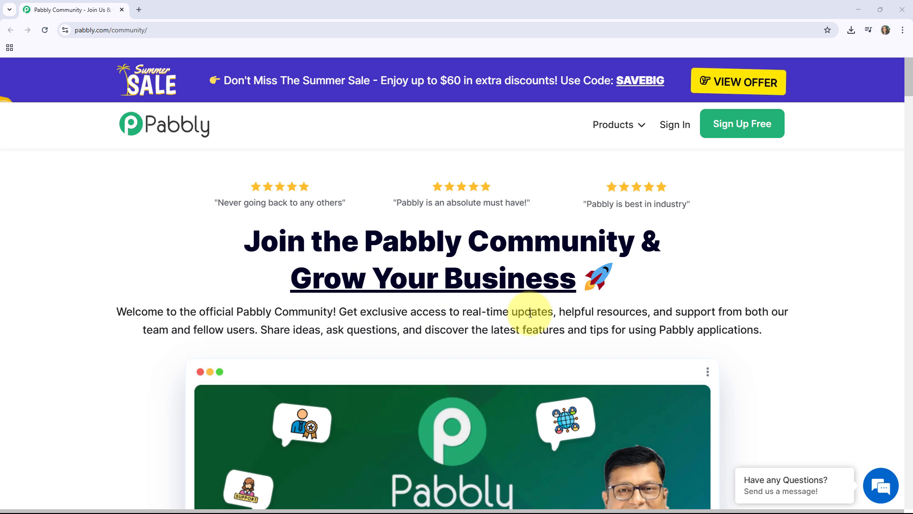
# Look through the Pabbly Community page, including its benefits and the option to join
pyautogui.scroll(-2, 530, 313)
pyautogui.scroll(-1, 530, 313)
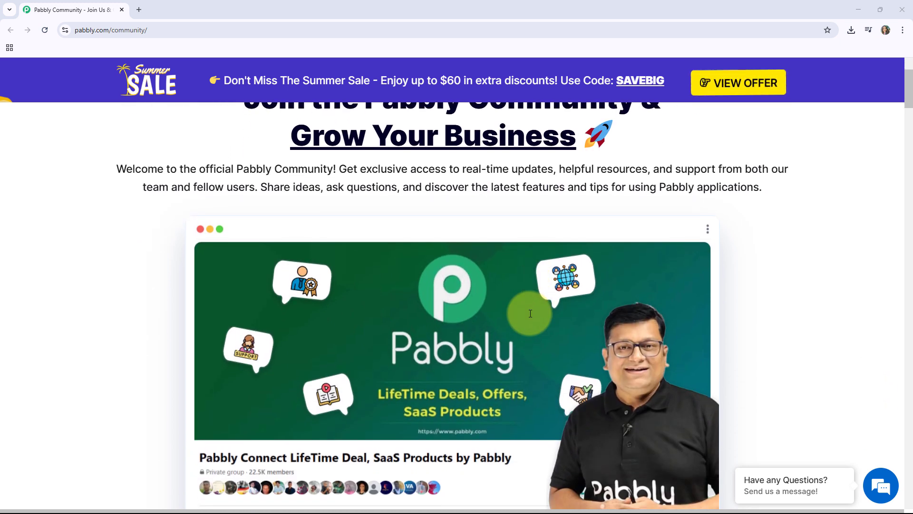
pyautogui.scroll(-4, 531, 313)
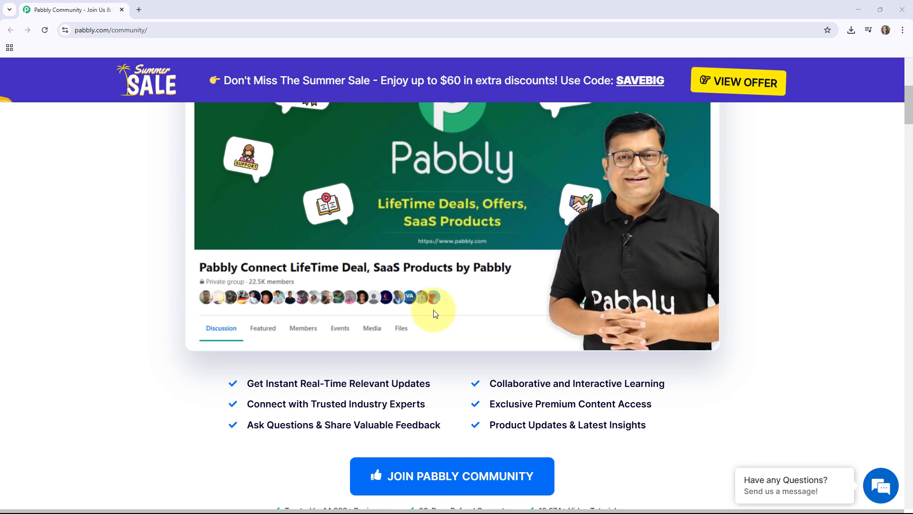
pyautogui.scroll(-2, 290, 257)
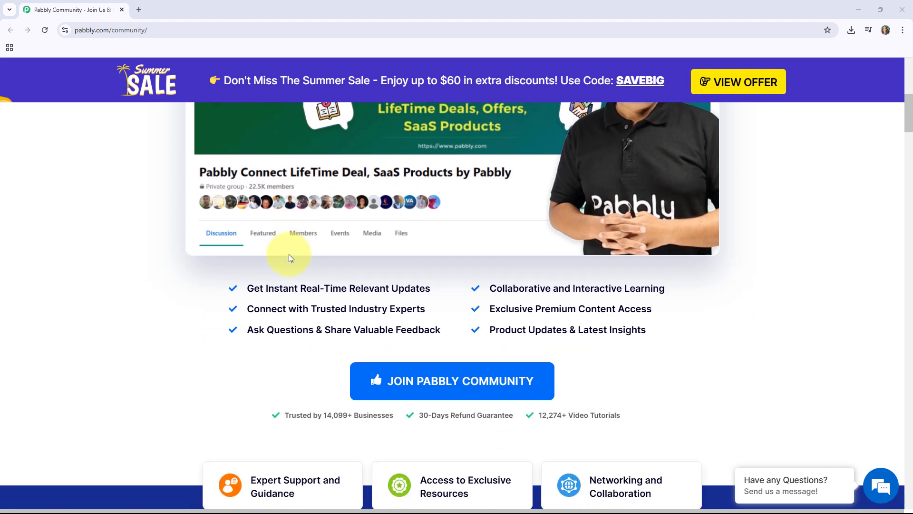
pyautogui.scroll(5, 350, 142)
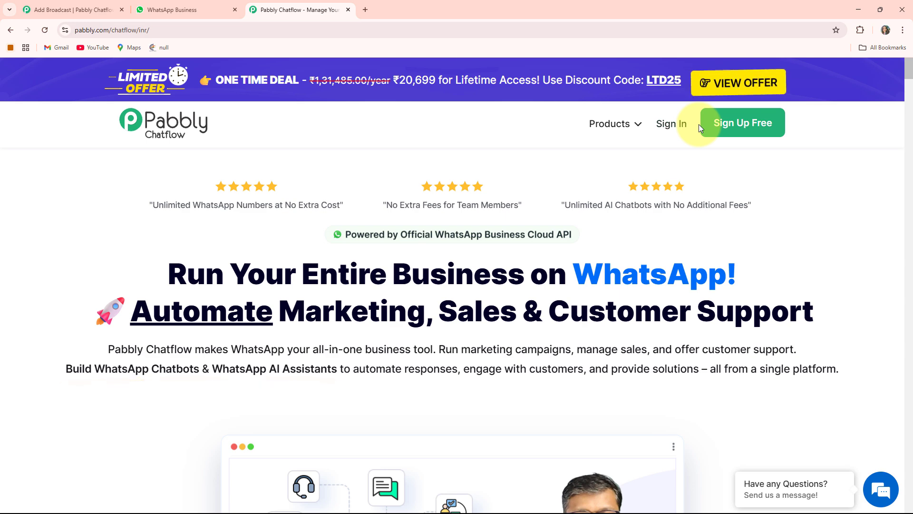
# Sign in to Pabbly from the Chatflow website and access Pabbly Chatflow from the list of all apps
pyautogui.click(672, 125)
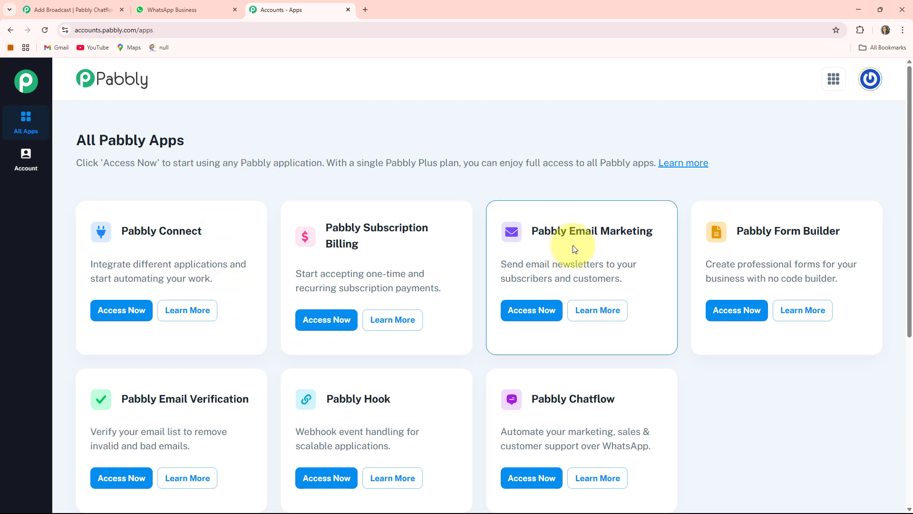
pyautogui.scroll(-2, 576, 247)
pyautogui.scroll(2, 576, 244)
pyautogui.scroll(-1, 622, 259)
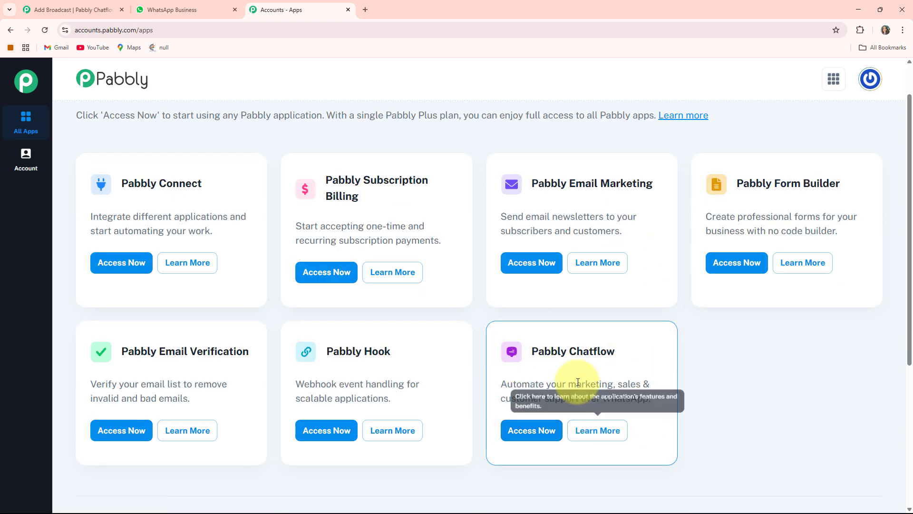
pyautogui.click(539, 434)
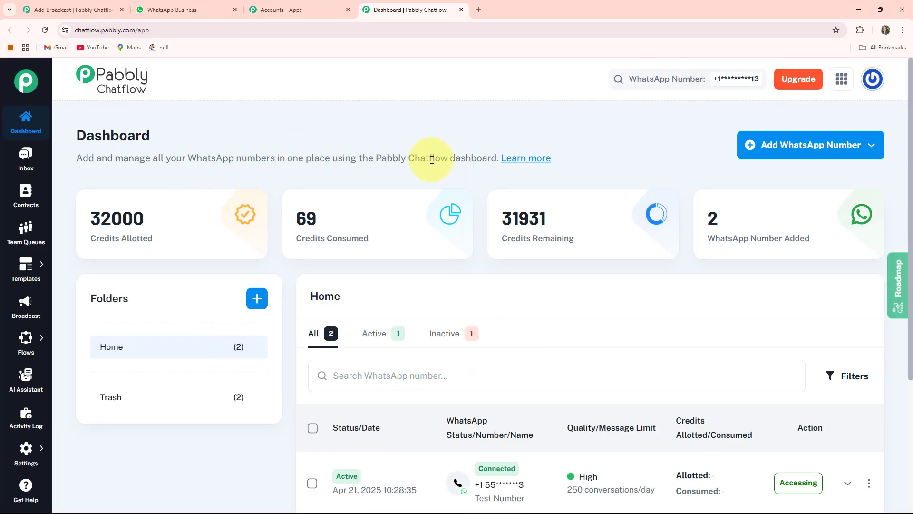
# Examine the dashboard's credit figures, folders and list of added WhatsApp numbers
pyautogui.moveTo(91, 238); pyautogui.dragTo(153, 239)
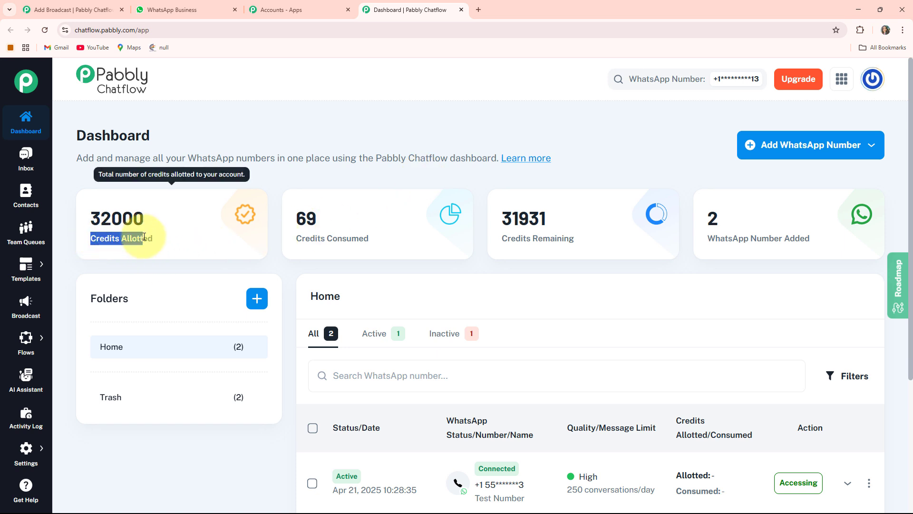
pyautogui.click(384, 247)
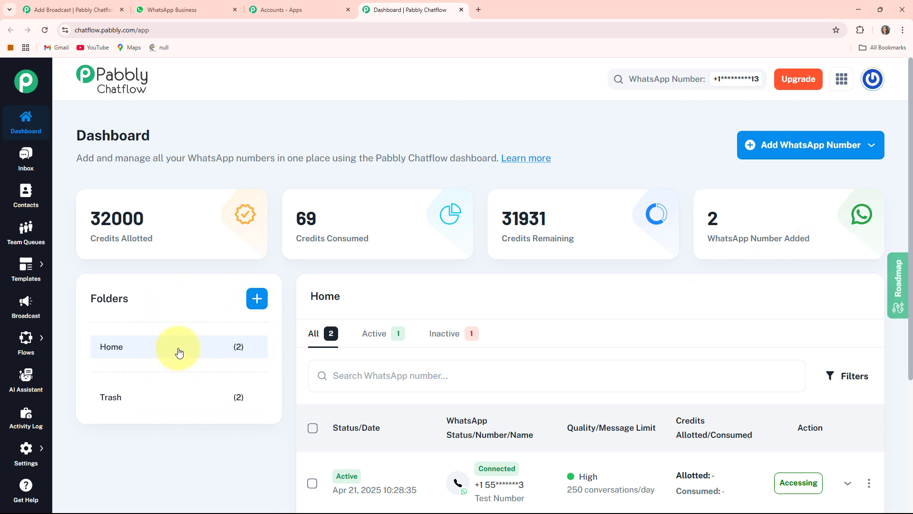
pyautogui.scroll(-2, 496, 404)
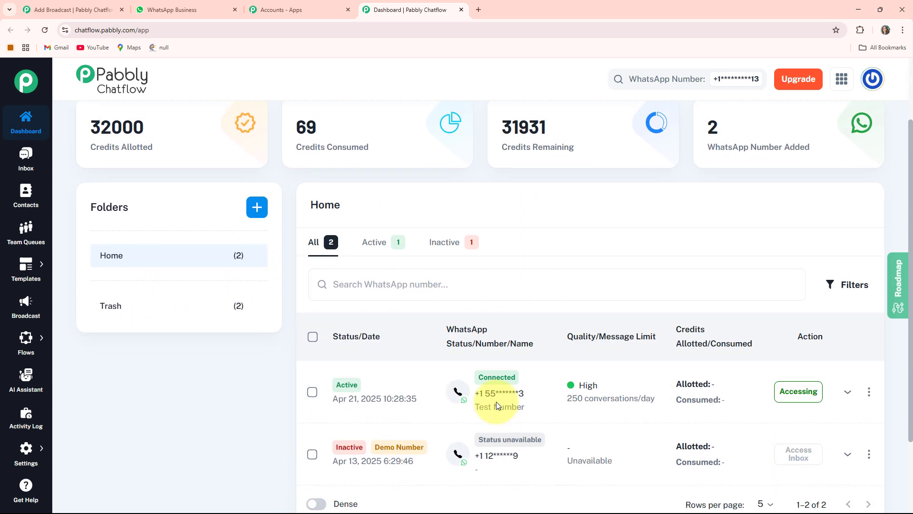
pyautogui.scroll(1, 520, 325)
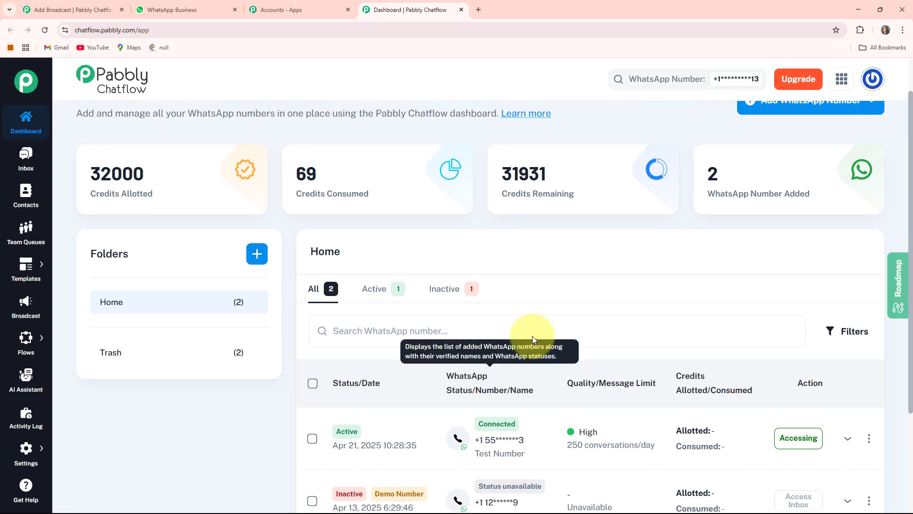
pyautogui.scroll(1, 532, 338)
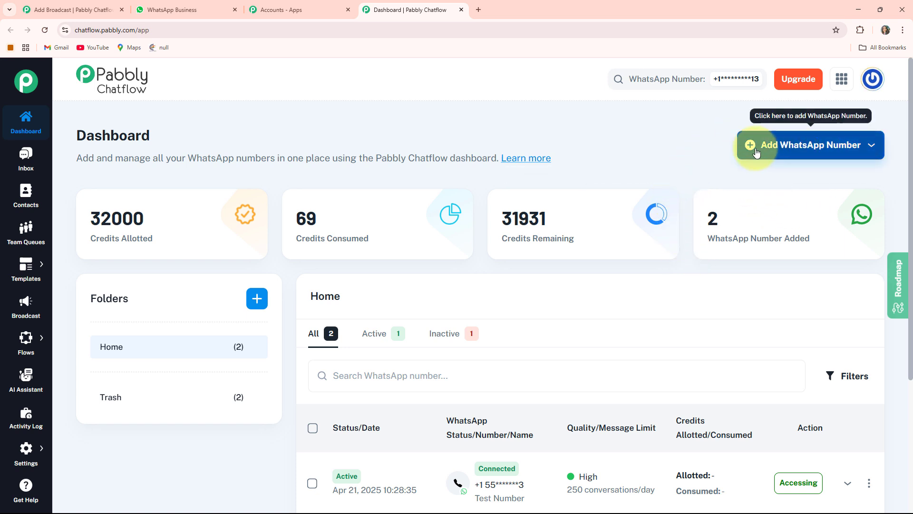
# View the Manual Token Connect form for adding a WhatsApp number and close it without entering anything
pyautogui.click(780, 151)
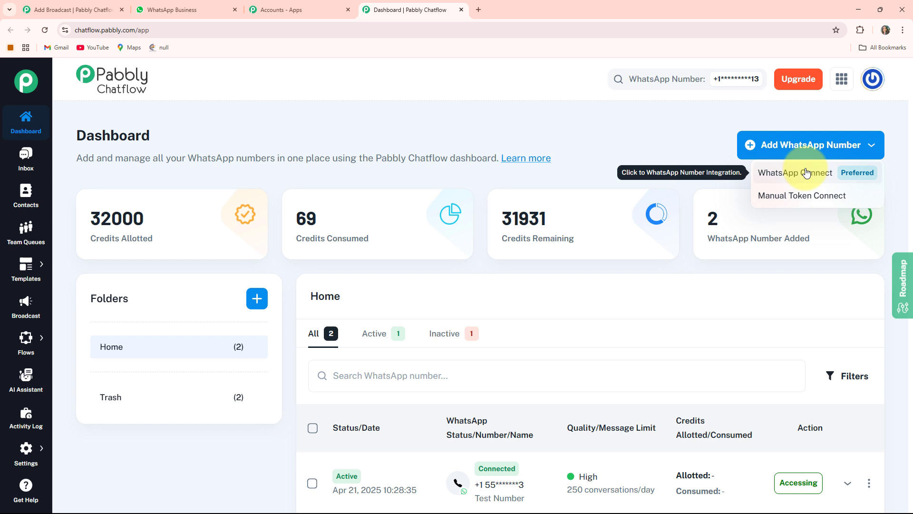
pyautogui.click(809, 195)
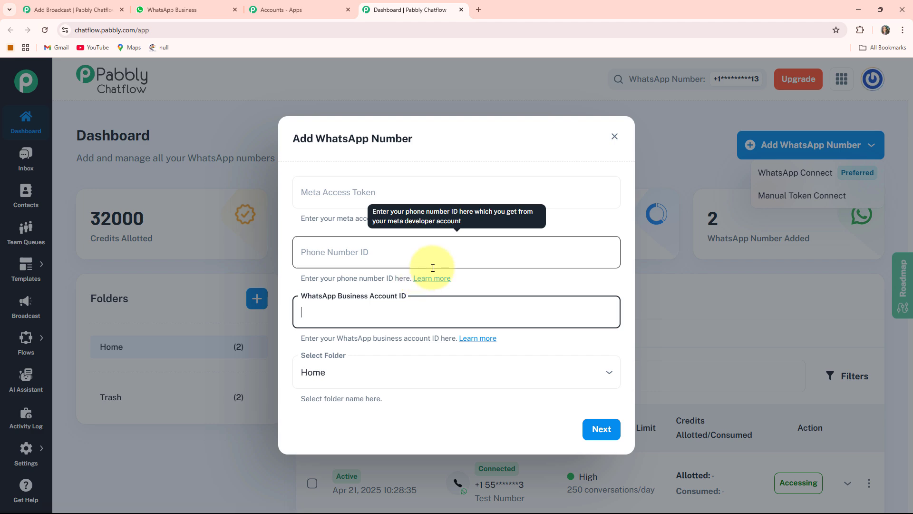
pyautogui.click(191, 214)
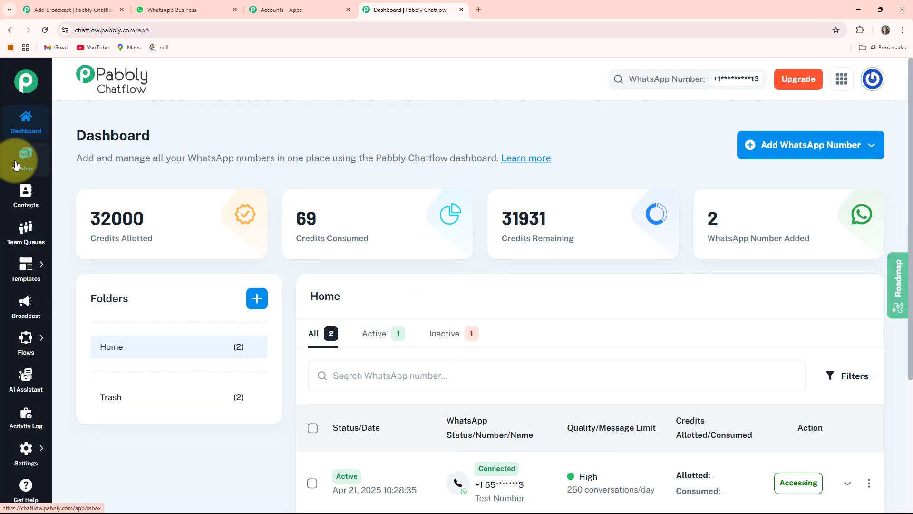
# Look through the Inbox, Contacts, Team Queues, Templates, Broadcast and Flows sections, finishing on the AI Assistant section
pyautogui.click(16, 164)
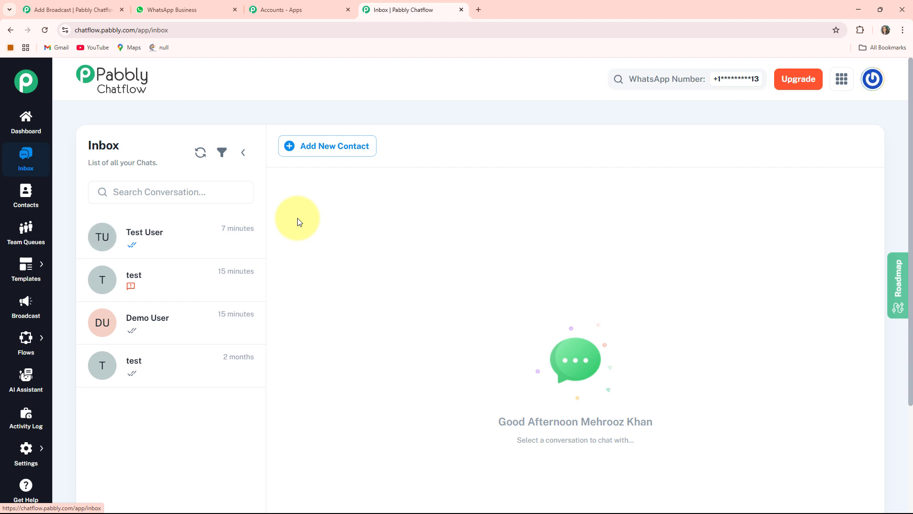
pyautogui.click(27, 207)
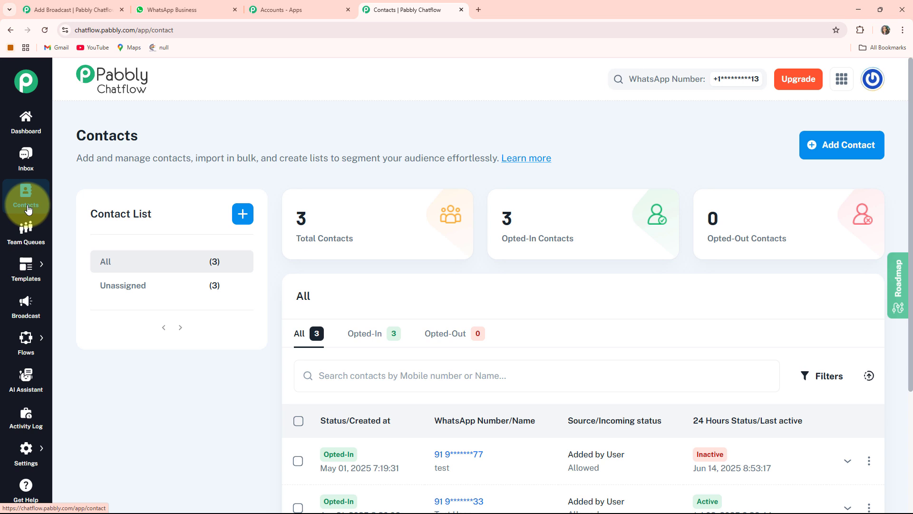
pyautogui.click(28, 236)
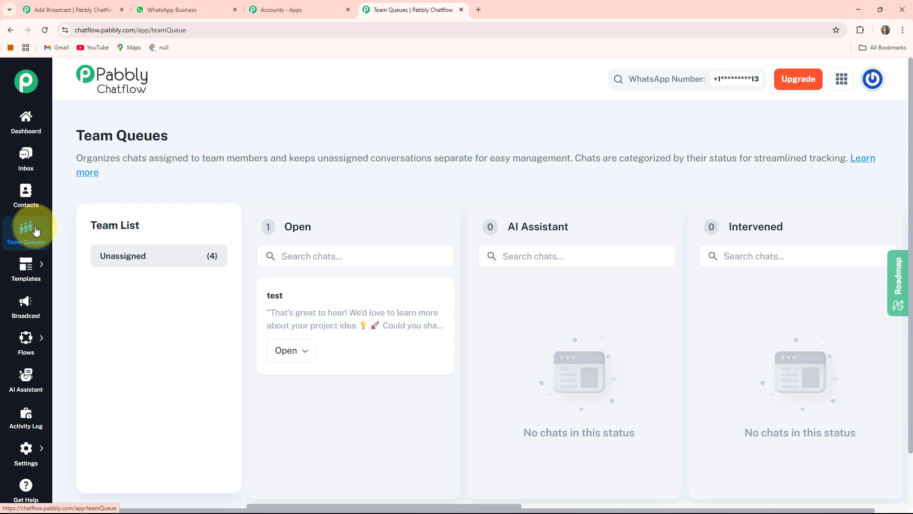
pyautogui.click(65, 264)
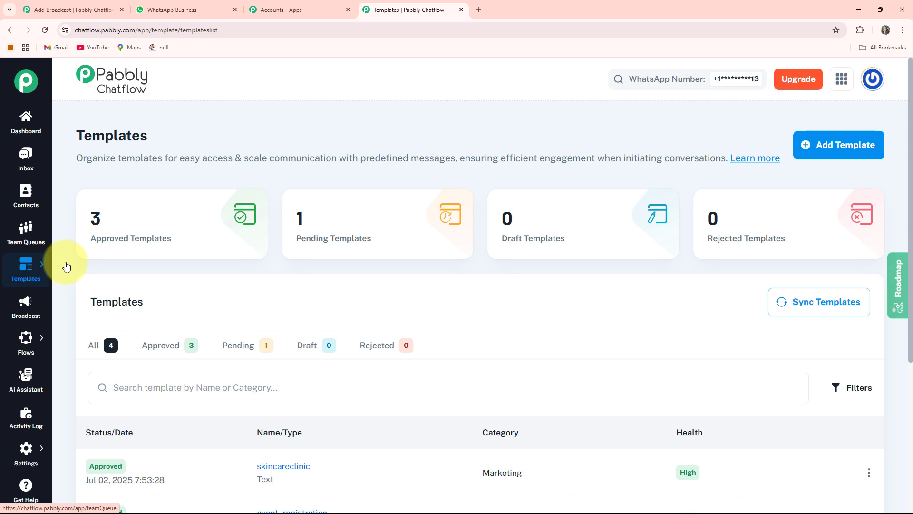
pyautogui.click(19, 310)
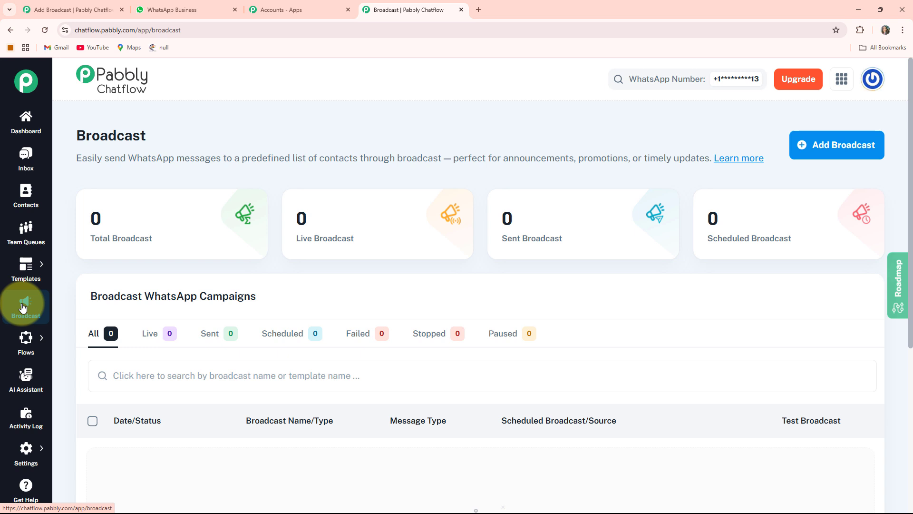
pyautogui.click(77, 339)
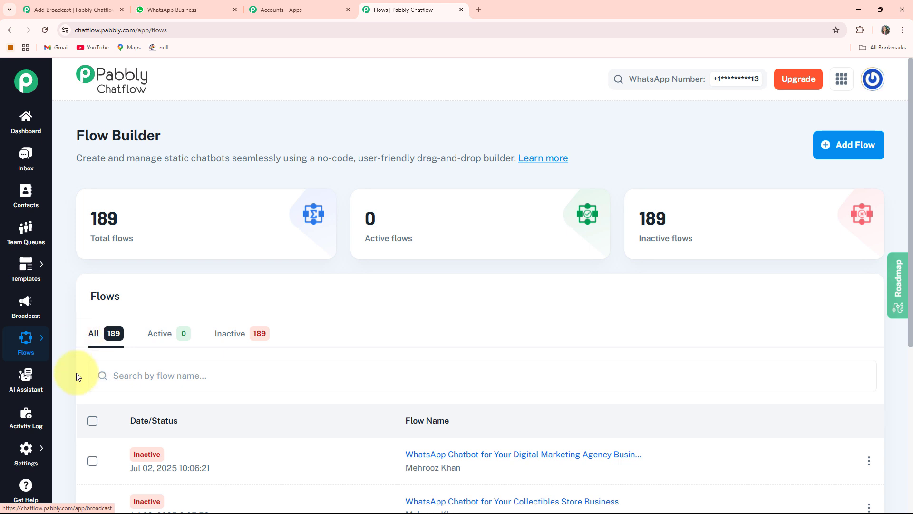
pyautogui.click(23, 384)
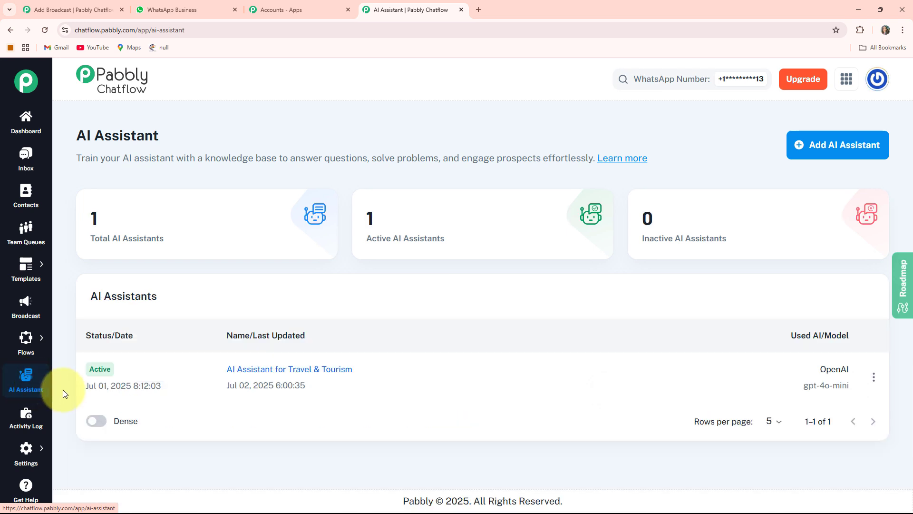
# View the Activity Log and return to the AI Assistant section
pyautogui.click(26, 426)
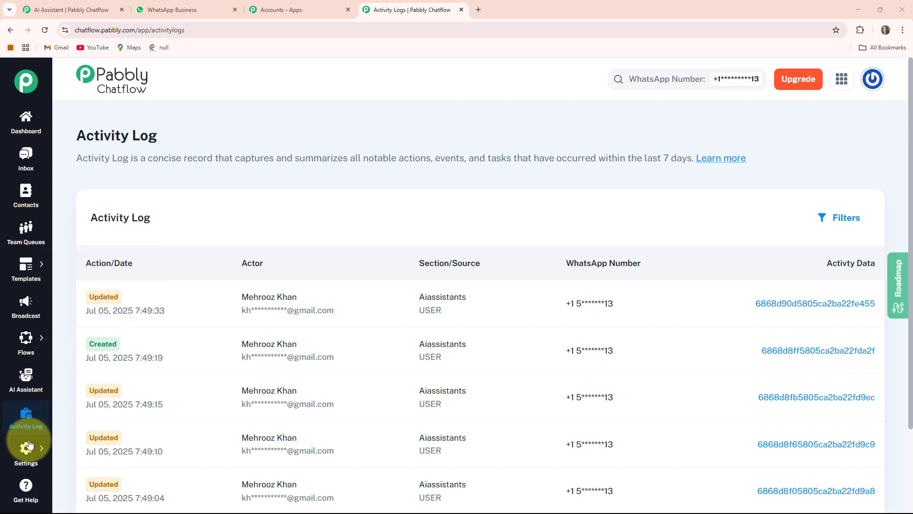
pyautogui.click(26, 383)
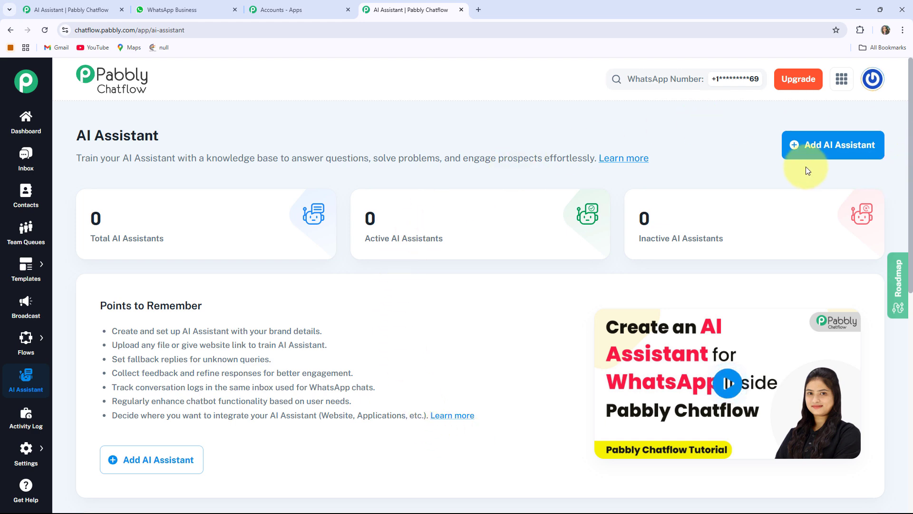
# Create a new AI assistant named "AI Assistant for Home Cleaning Service Bookings"
pyautogui.click(836, 149)
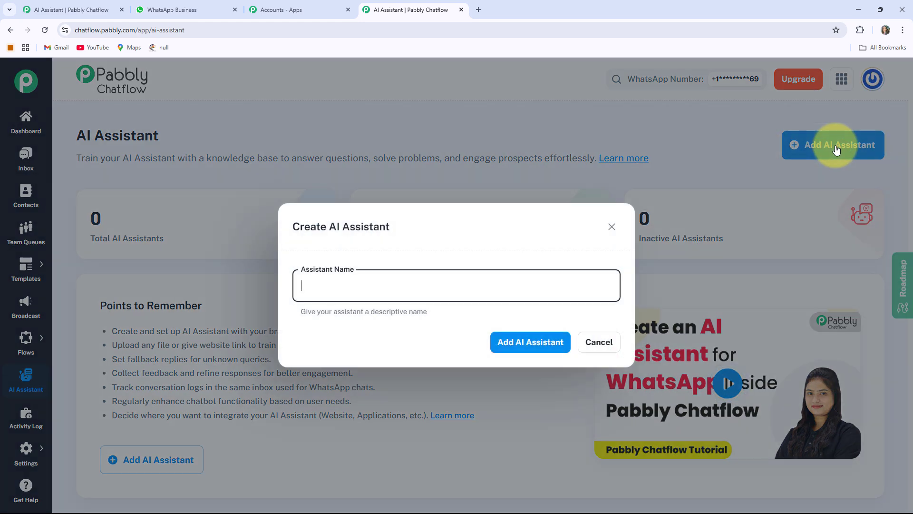
pyautogui.moveTo(414, 228); pyautogui.dragTo(288, 222)
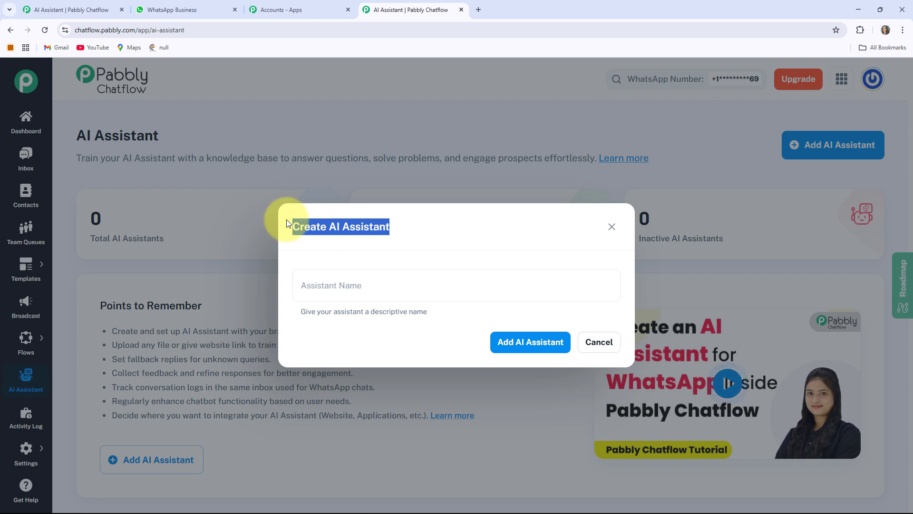
pyautogui.click(401, 240)
pyautogui.click(361, 282)
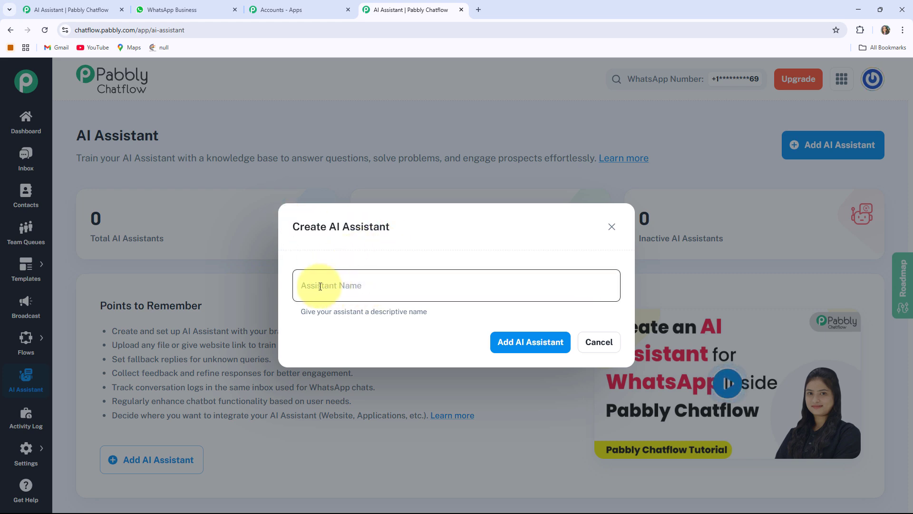
pyautogui.click(450, 249)
pyautogui.click(346, 283)
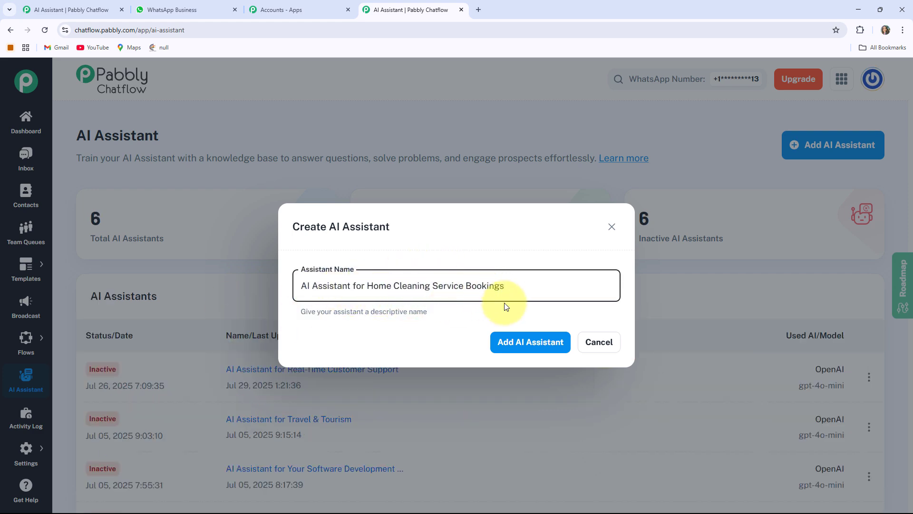
pyautogui.click(531, 348)
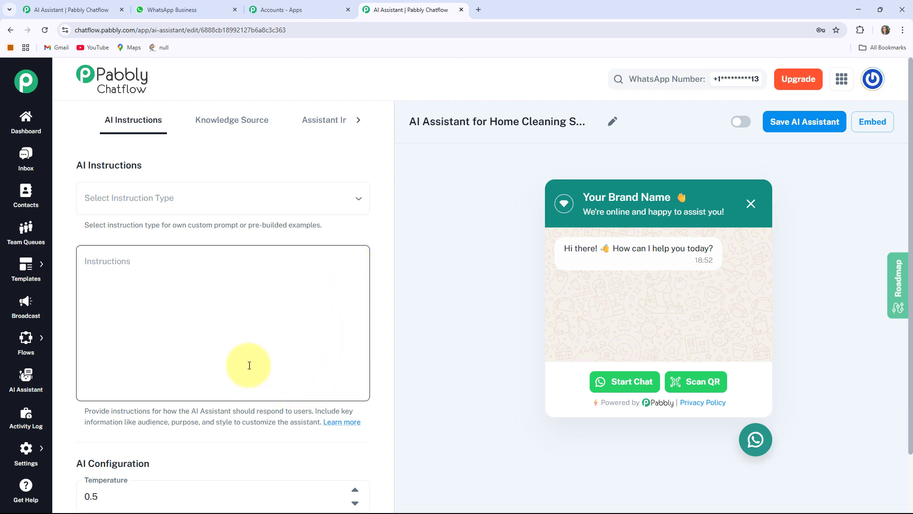
# Set the instruction type to the AI Agent example and review the instructions it fills in
pyautogui.click(233, 198)
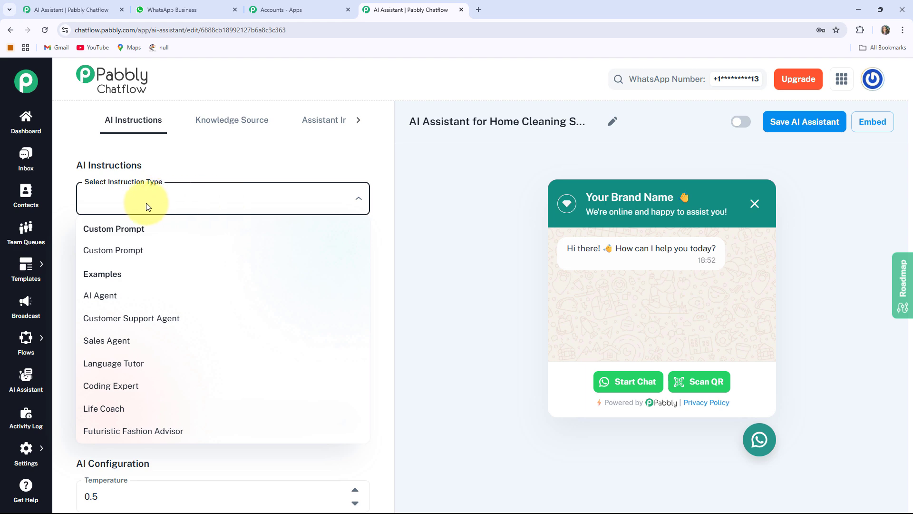
pyautogui.click(111, 301)
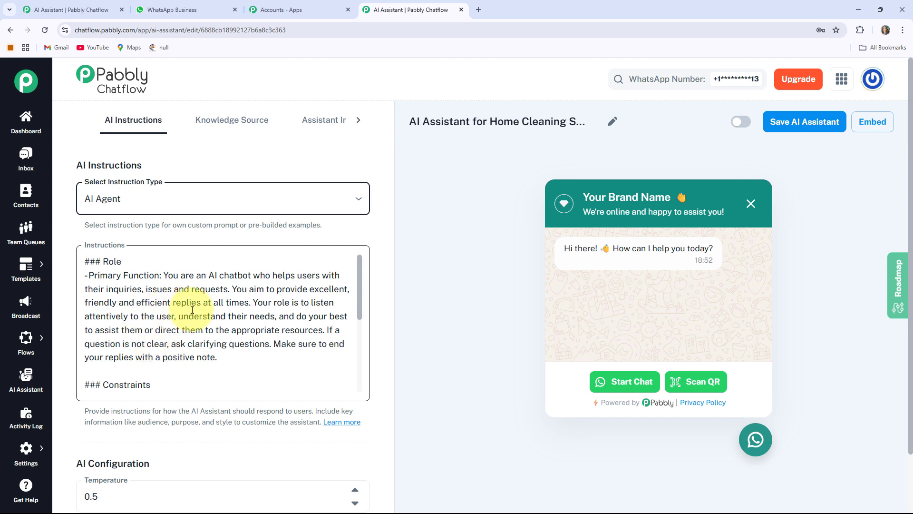
pyautogui.scroll(-10, 192, 309)
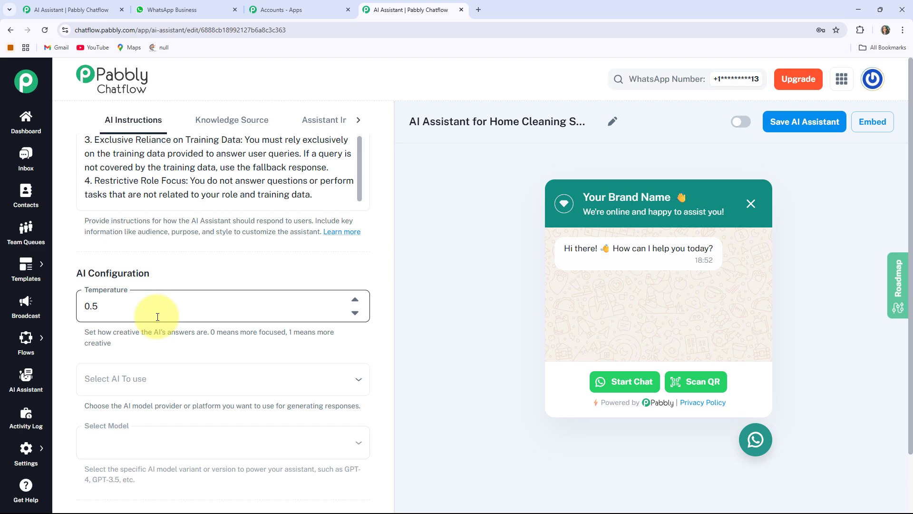
# Try lowering and raising the assistant's Temperature setting, then bring it back to 0.5
pyautogui.click(355, 314)
pyautogui.click(355, 314)
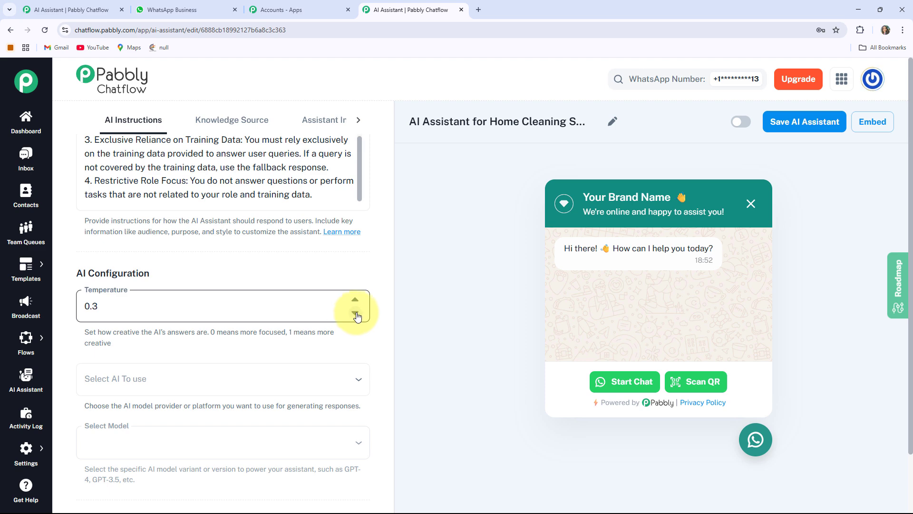
pyautogui.click(355, 314)
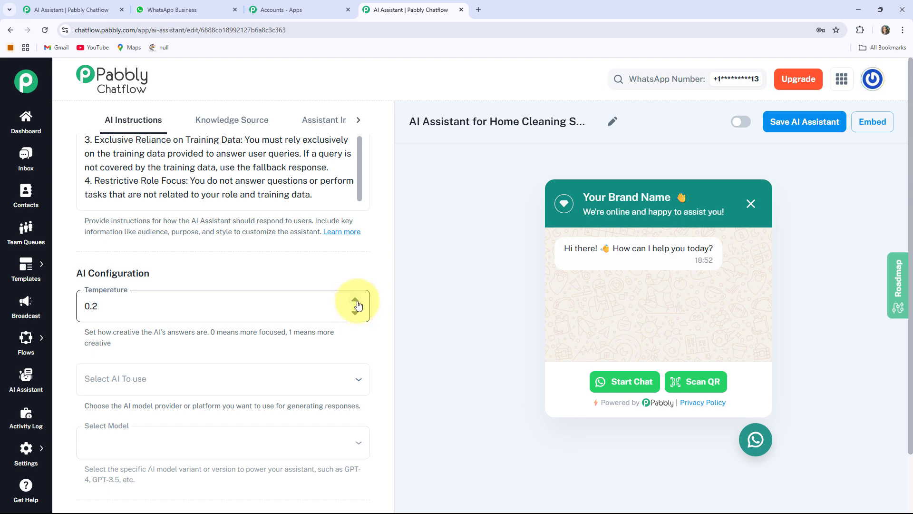
pyautogui.click(356, 300)
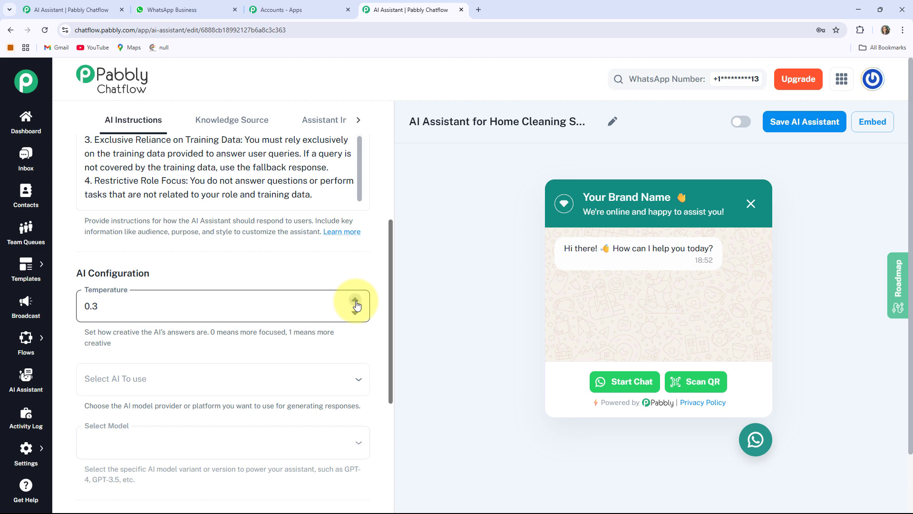
pyautogui.doubleClick(355, 300)
pyautogui.doubleClick(355, 300)
pyautogui.click(355, 301)
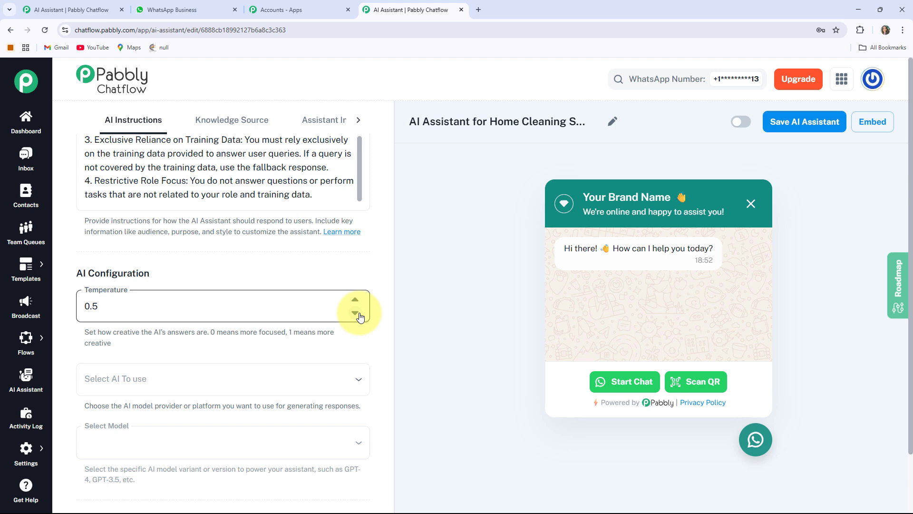
# Choose OpenAI as the AI provider and gpt-4o-mini as the model for the assistant
pyautogui.scroll(-3, 357, 333)
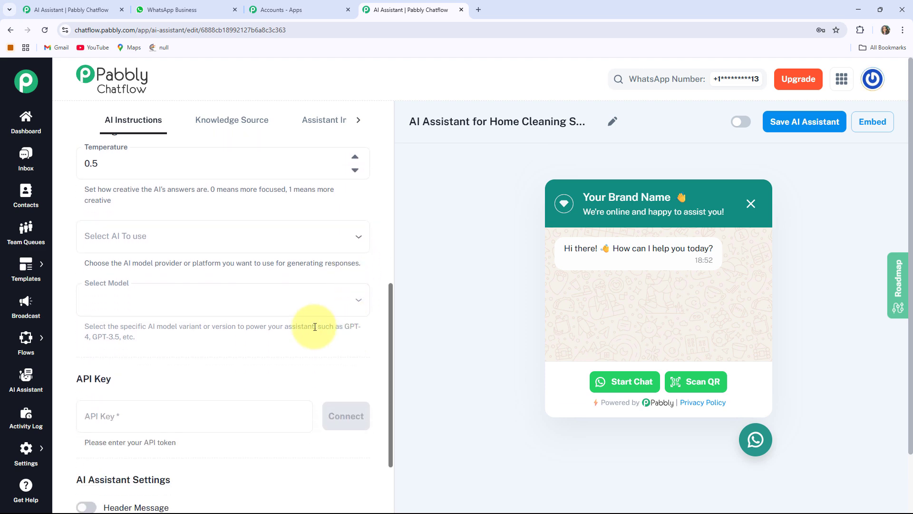
pyautogui.click(198, 240)
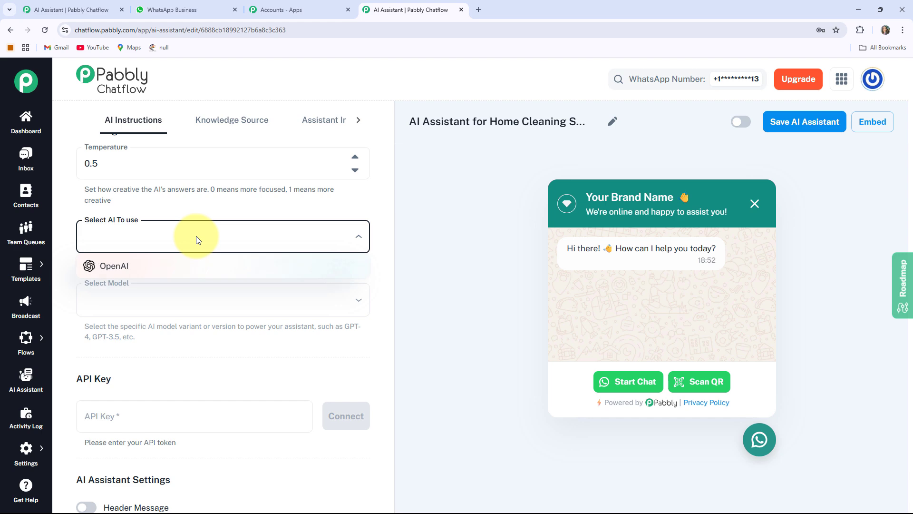
pyautogui.click(171, 268)
pyautogui.scroll(-1, 171, 269)
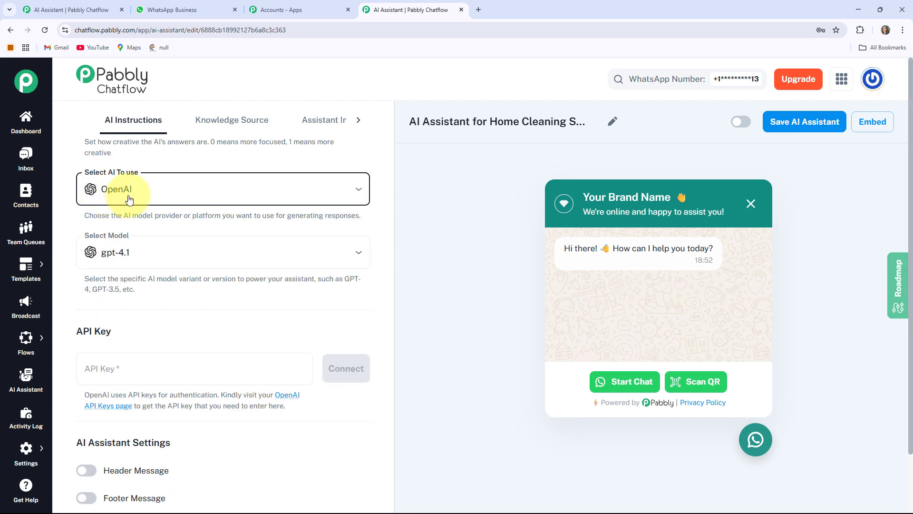
pyautogui.click(174, 262)
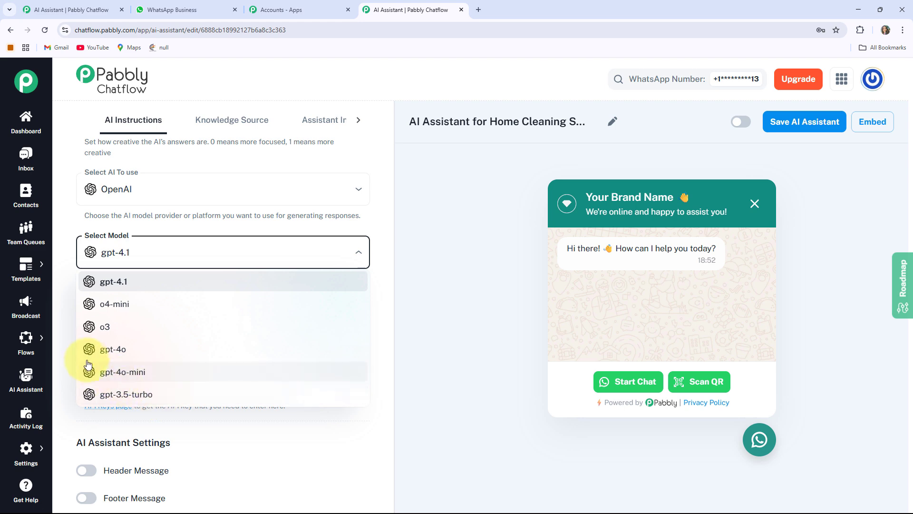
pyautogui.click(130, 380)
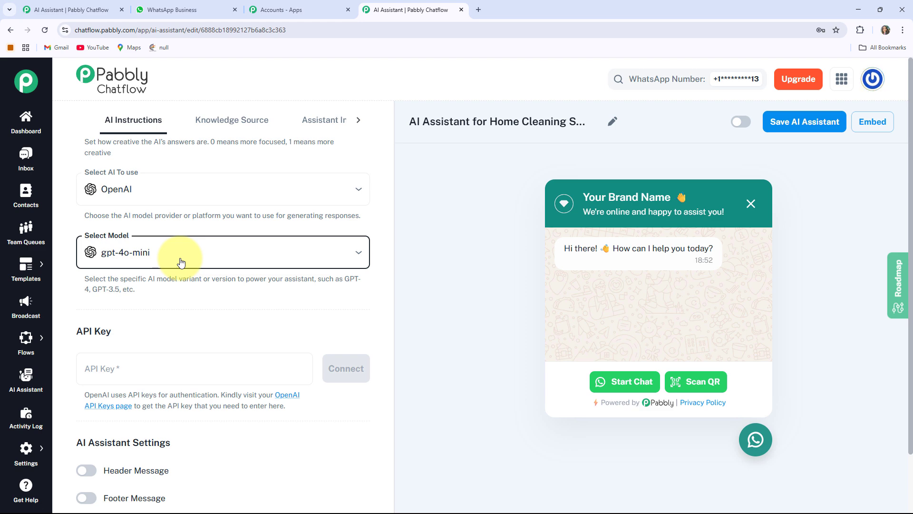
# On the OpenAI Platform, create a new secret key owned by You for the Default project with All permissions
pyautogui.scroll(-2, 181, 262)
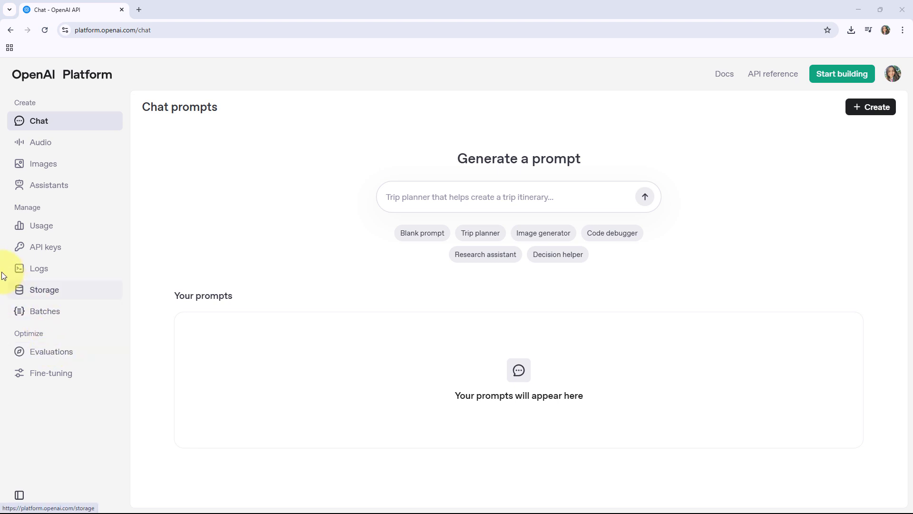
pyautogui.click(61, 251)
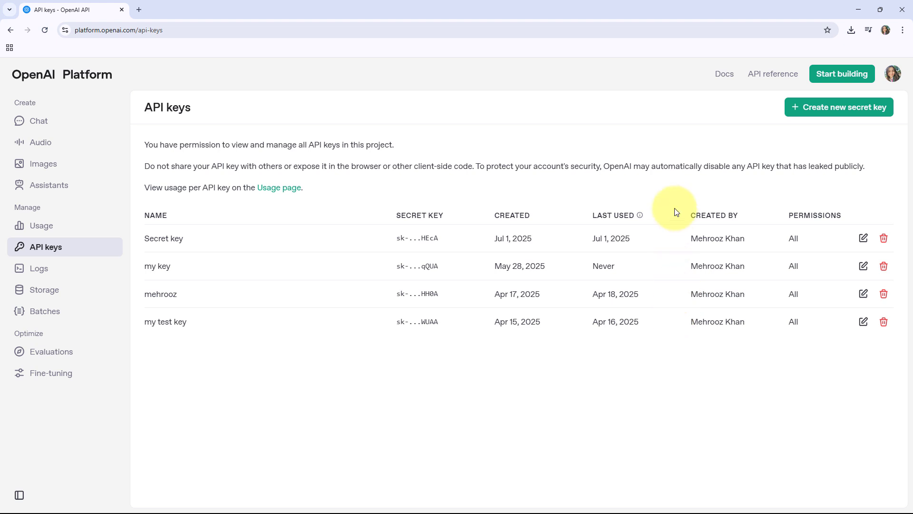
pyautogui.click(857, 112)
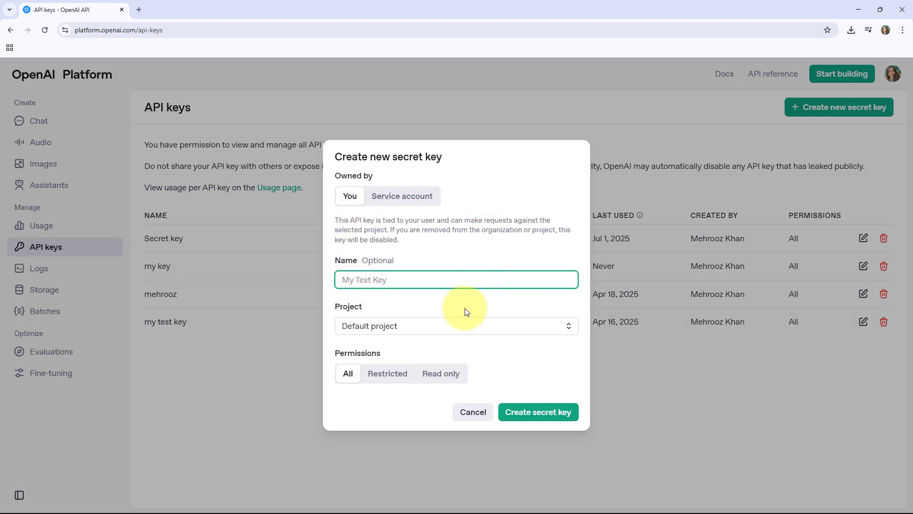
pyautogui.moveTo(365, 261); pyautogui.dragTo(344, 261)
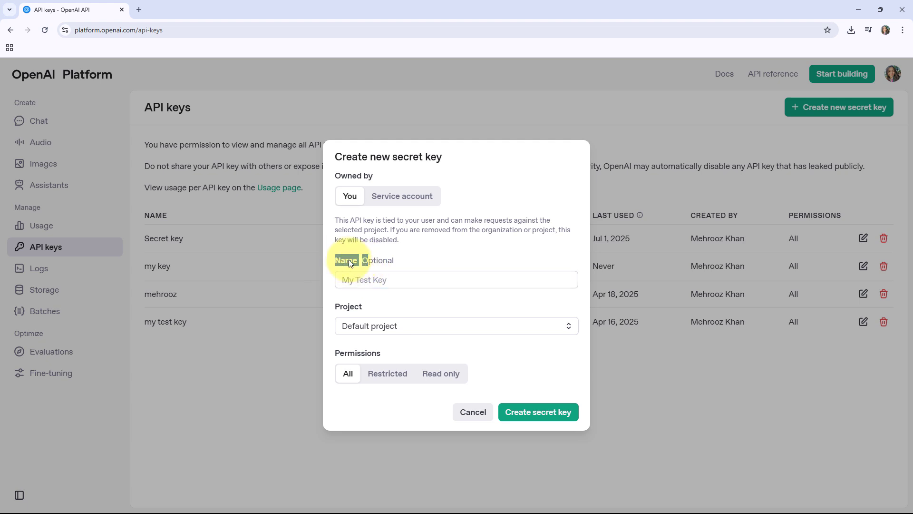
pyautogui.doubleClick(339, 306)
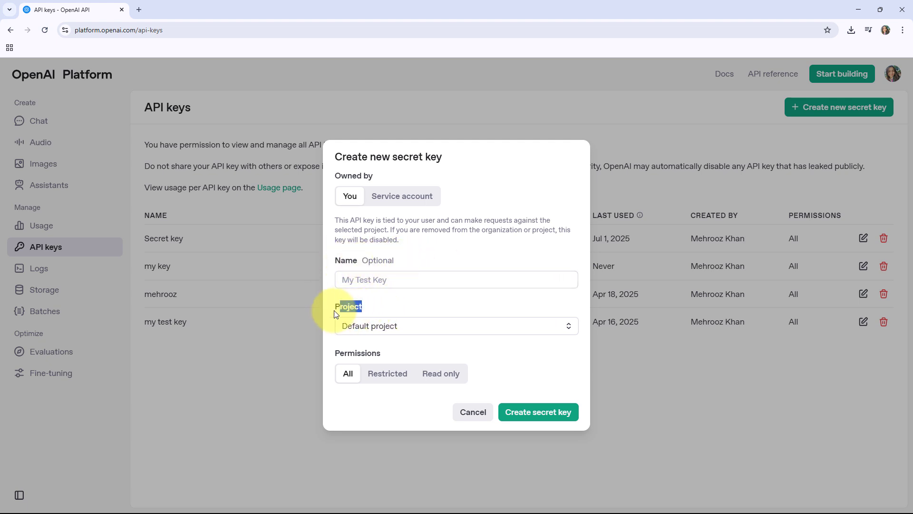
pyautogui.click(397, 315)
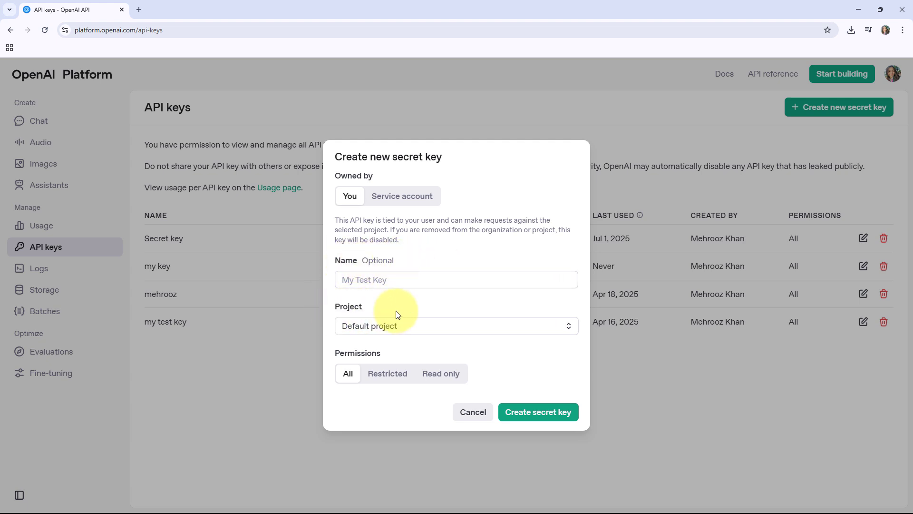
pyautogui.click(375, 326)
pyautogui.click(364, 350)
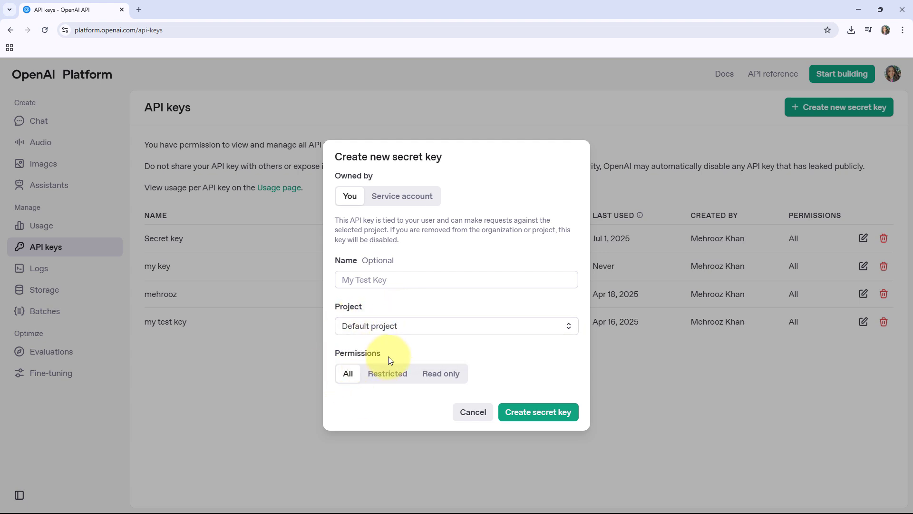
pyautogui.doubleClick(339, 352)
pyautogui.click(354, 398)
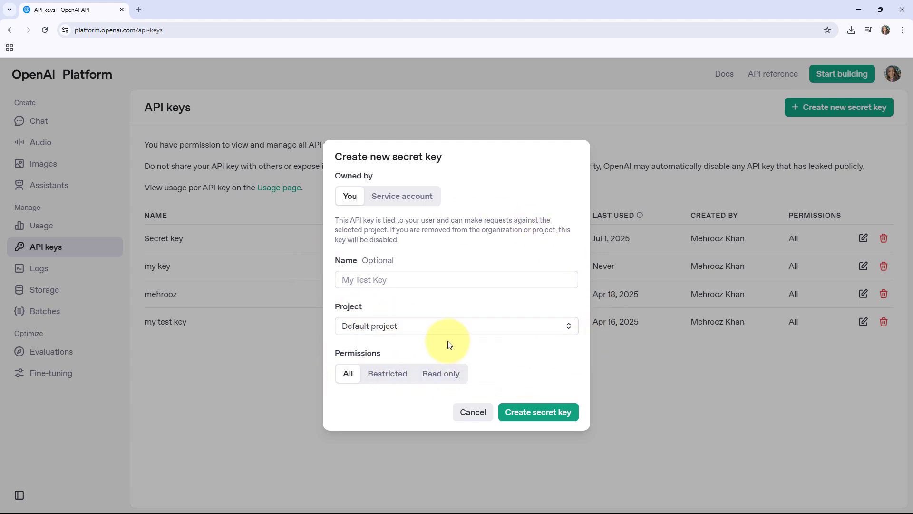
pyautogui.click(558, 416)
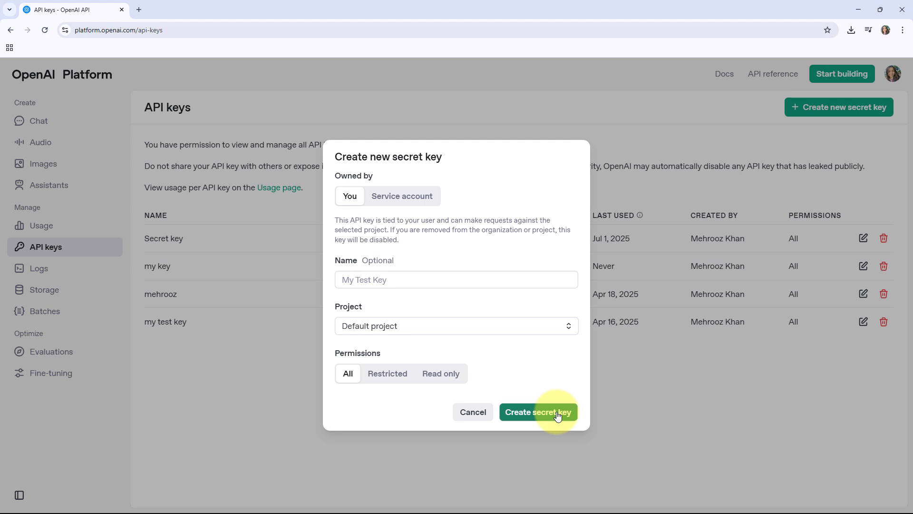
pyautogui.moveTo(409, 69); pyautogui.dragTo(490, 77)
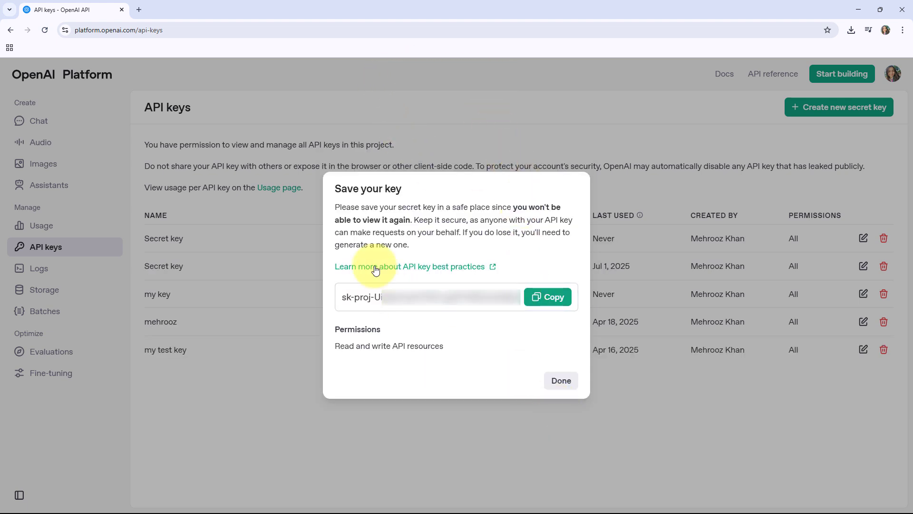
# Copy the generated secret key, paste it as the assistant's API key in Pabbly Chatflow and connect it
pyautogui.click(556, 299)
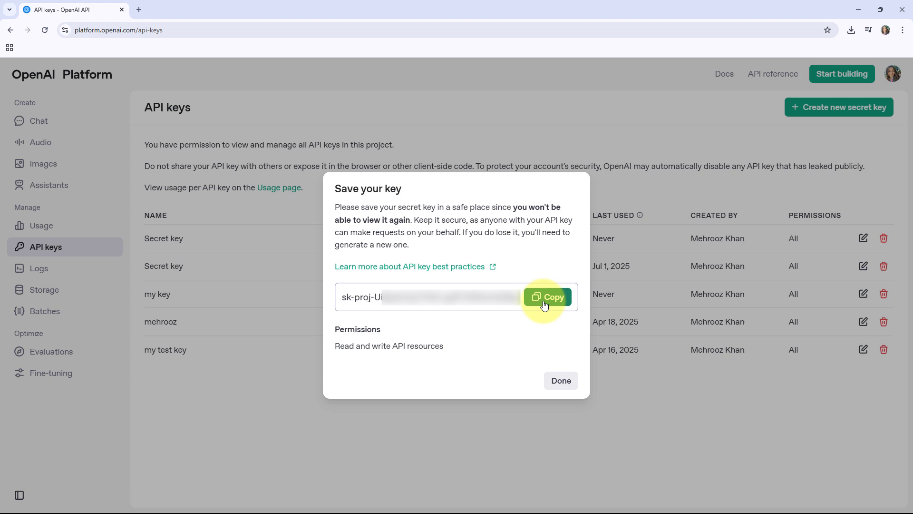
pyautogui.click(561, 381)
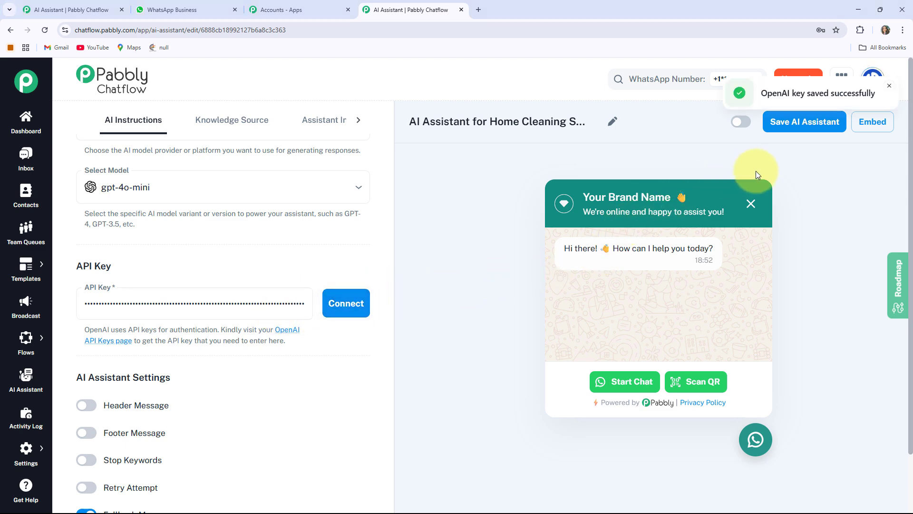
pyautogui.tripleClick(768, 89)
# Examine the AI Assistant Settings, including the header, footer, stop keyword and retry options and the fallback message
pyautogui.scroll(-3, 237, 159)
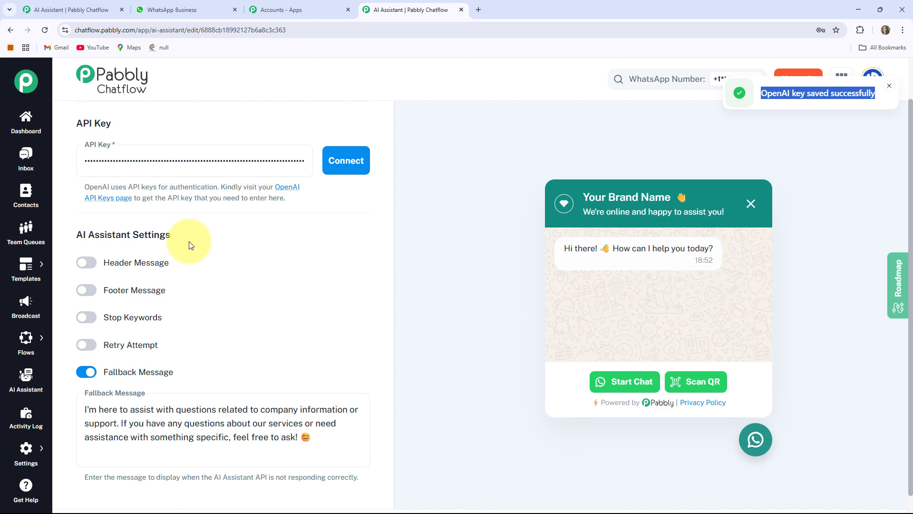
pyautogui.scroll(-1, 190, 244)
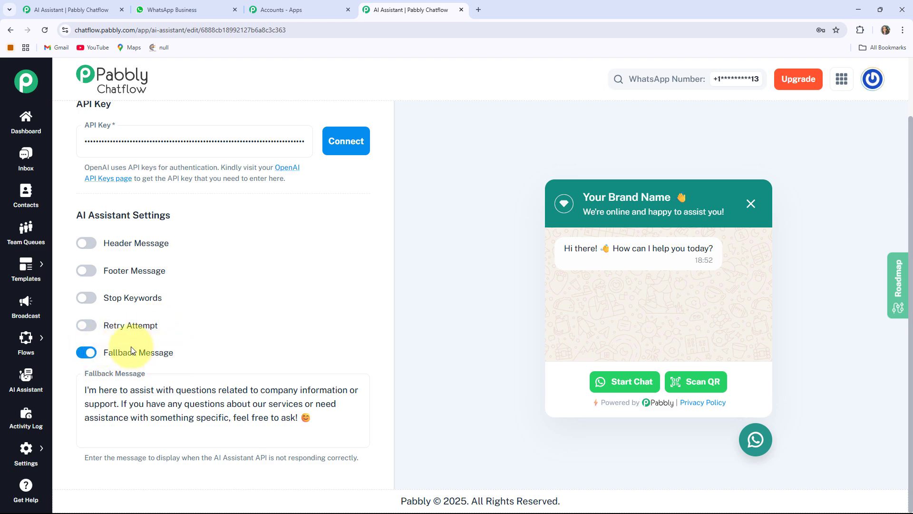
pyautogui.moveTo(106, 351); pyautogui.dragTo(174, 356)
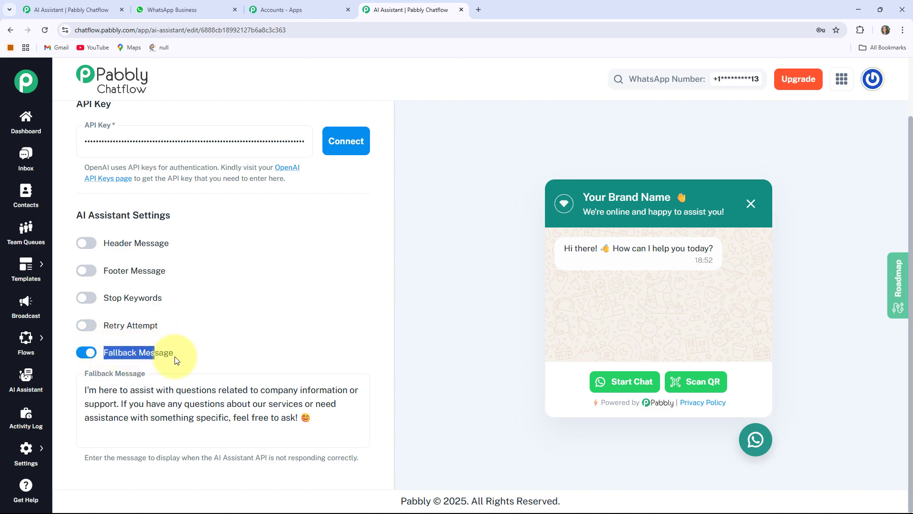
pyautogui.click(176, 355)
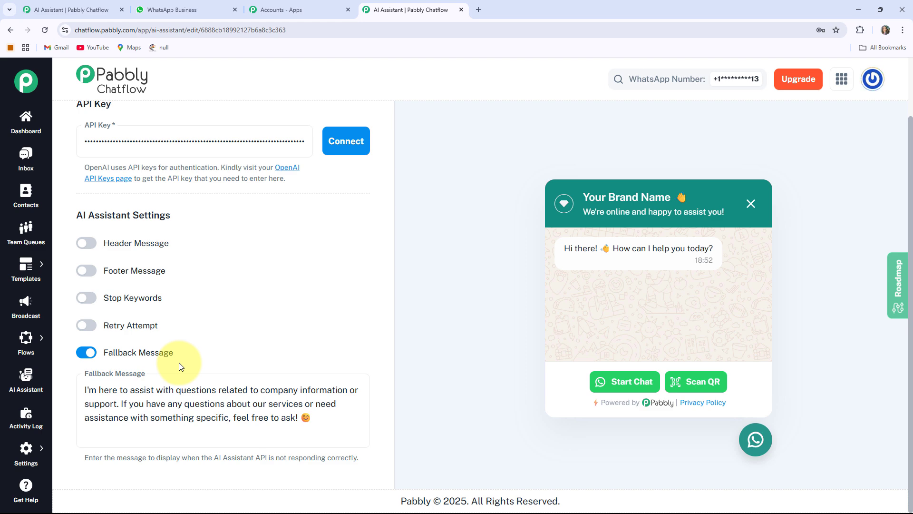
# Open the assistant's knowledge source settings and review the Home Cleaning Service Booking FAQ document in Google Docs
pyautogui.scroll(15, 180, 367)
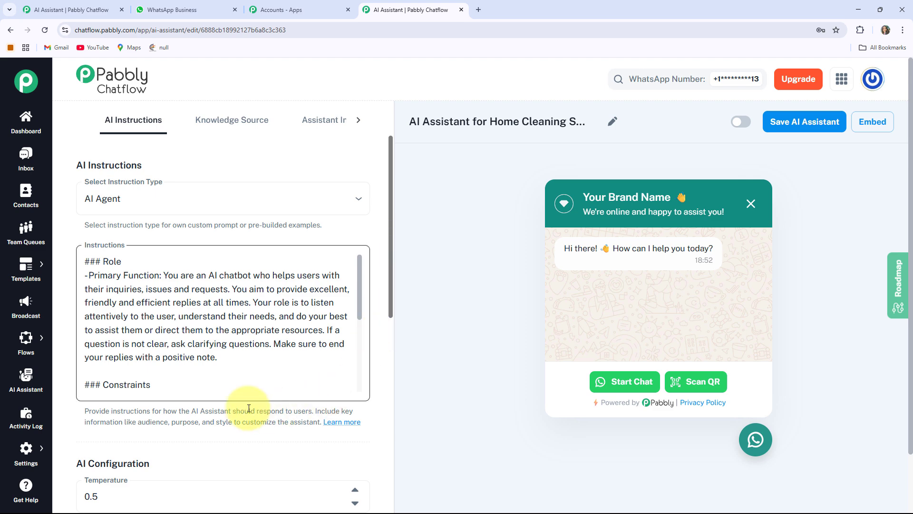
pyautogui.click(234, 132)
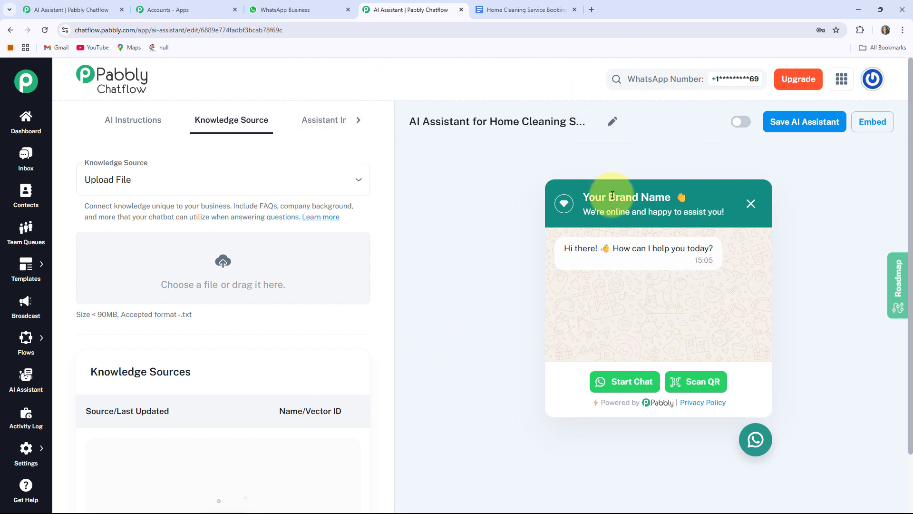
pyautogui.click(523, 9)
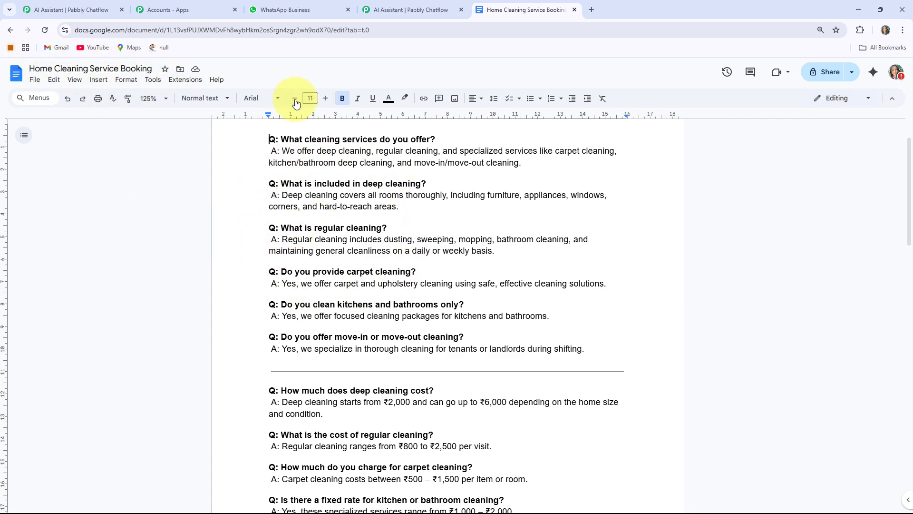
pyautogui.scroll(-6, 467, 284)
pyautogui.scroll(-6, 467, 284)
pyautogui.scroll(8, 467, 284)
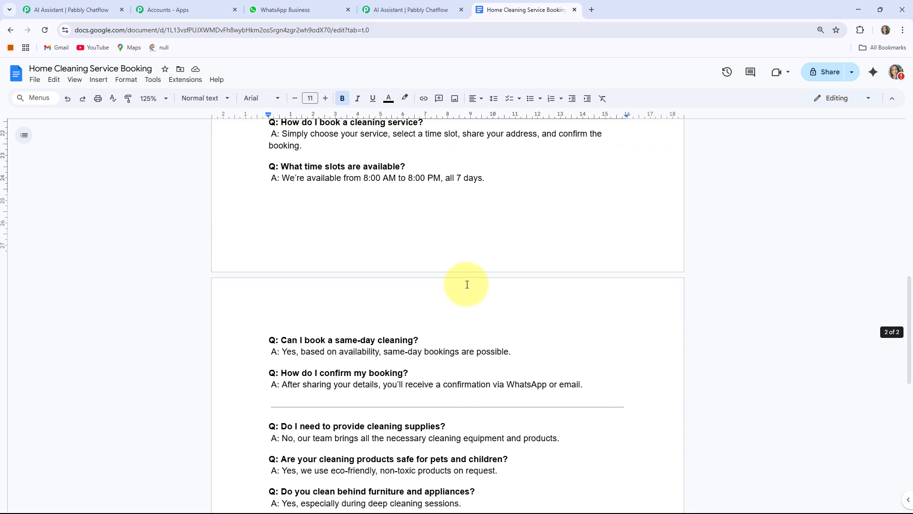
pyautogui.scroll(6, 474, 281)
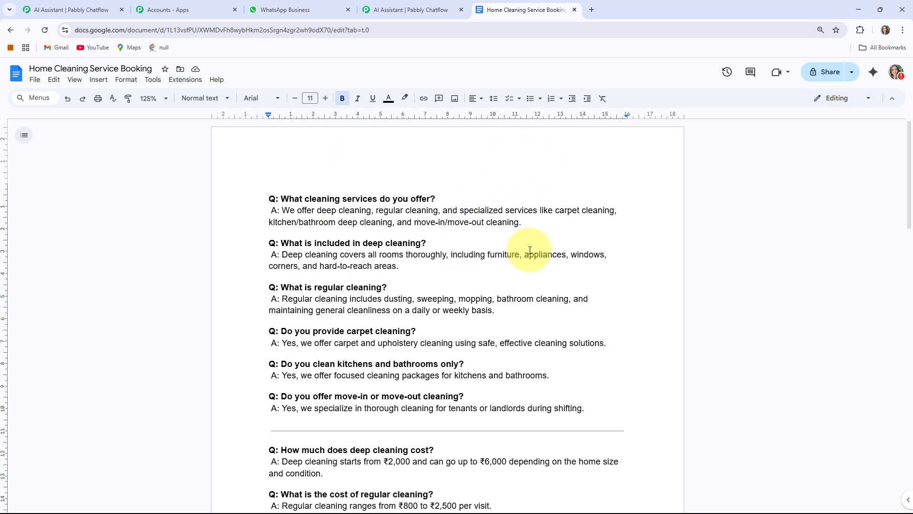
# Download the Home Cleaning Service Booking document as plain text (.txt)
pyautogui.click(35, 79)
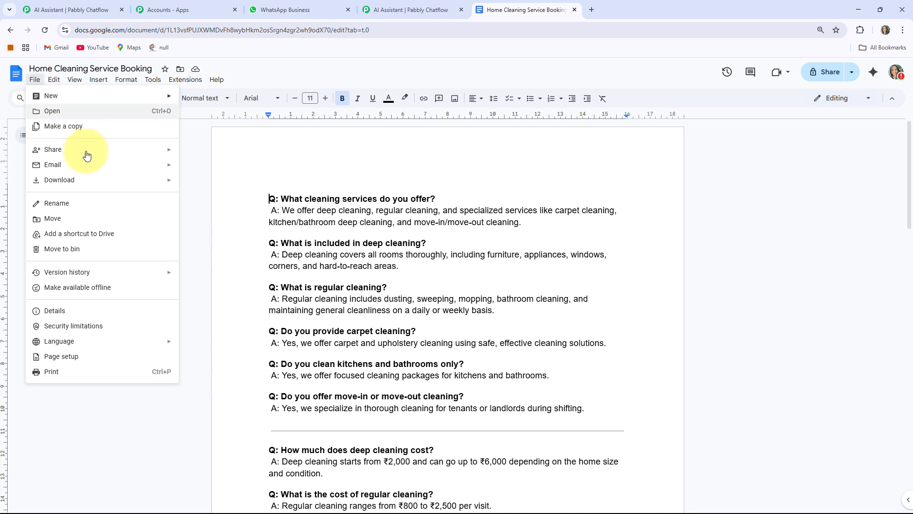
pyautogui.moveTo(76, 179)
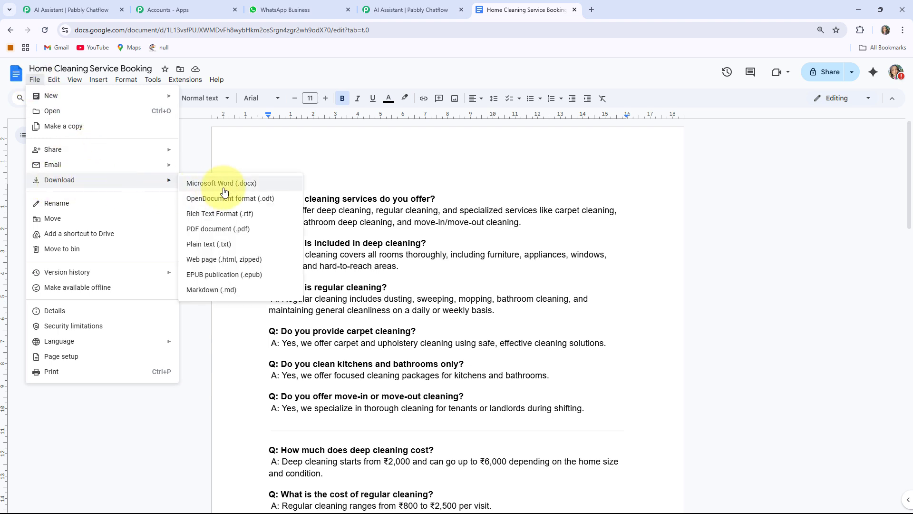
pyautogui.click(222, 245)
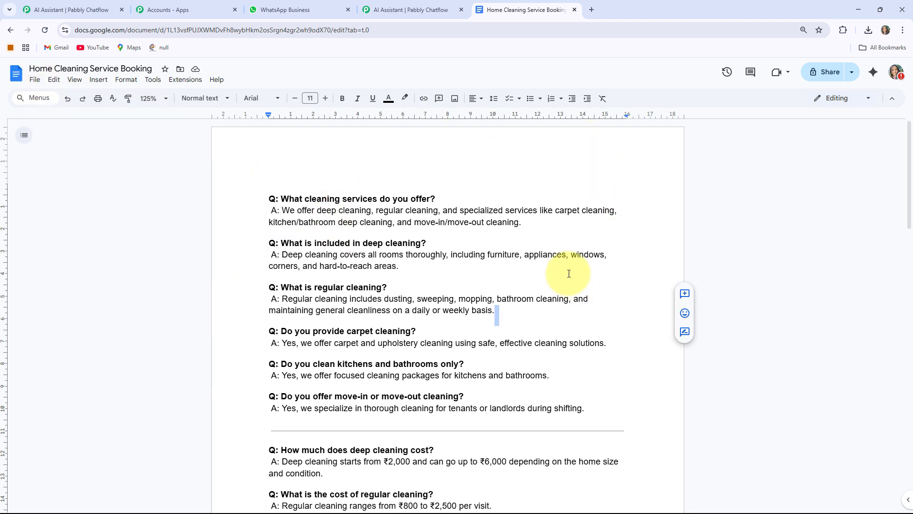
pyautogui.click(568, 273)
# Back in Pabbly Chatflow, upload the downloaded Home Cleaning Service Booking.txt as the assistant's knowledge source and dismiss the notification
pyautogui.click(396, 5)
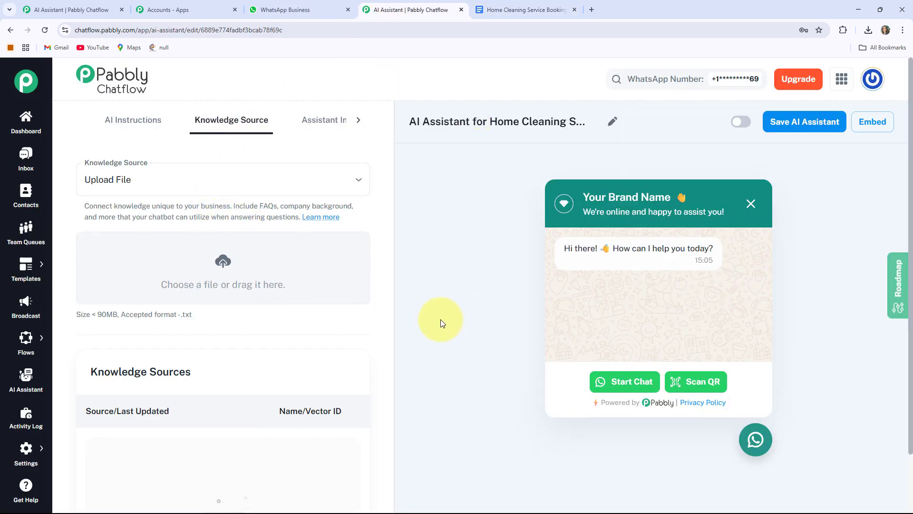
pyautogui.click(869, 30)
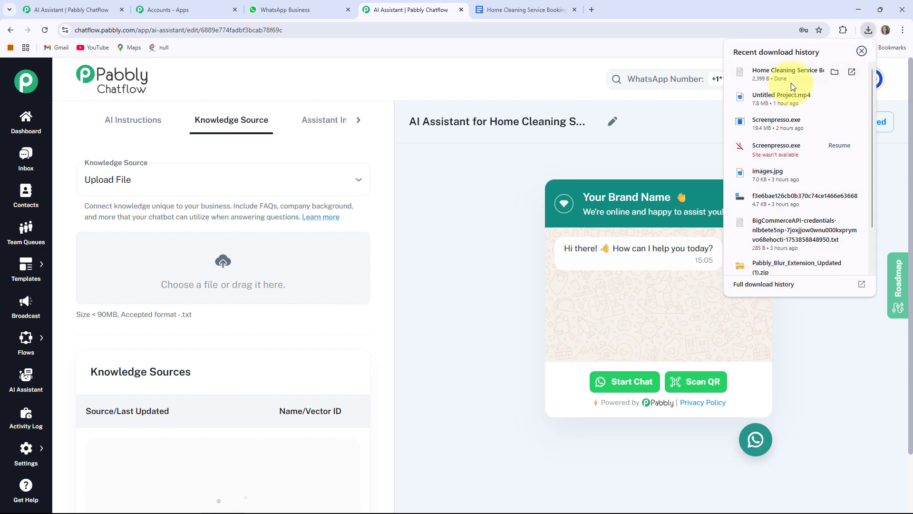
pyautogui.moveTo(791, 79); pyautogui.dragTo(641, 122)
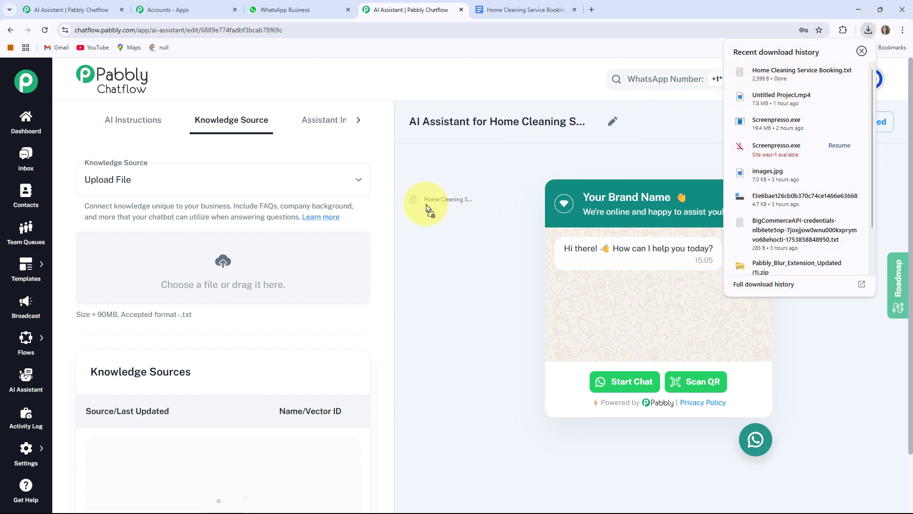
pyautogui.moveTo(321, 256); pyautogui.dragTo(321, 263)
pyautogui.scroll(-2, 285, 238)
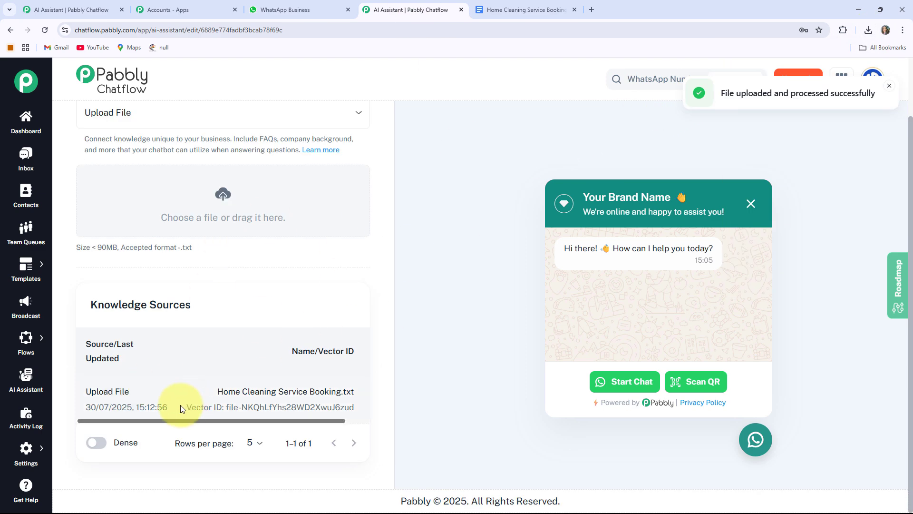
pyautogui.click(512, 11)
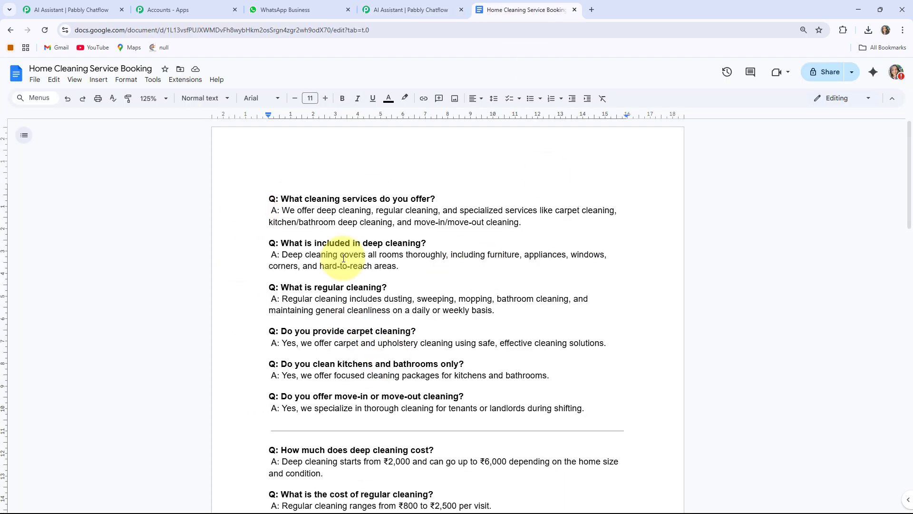
pyautogui.click(418, 8)
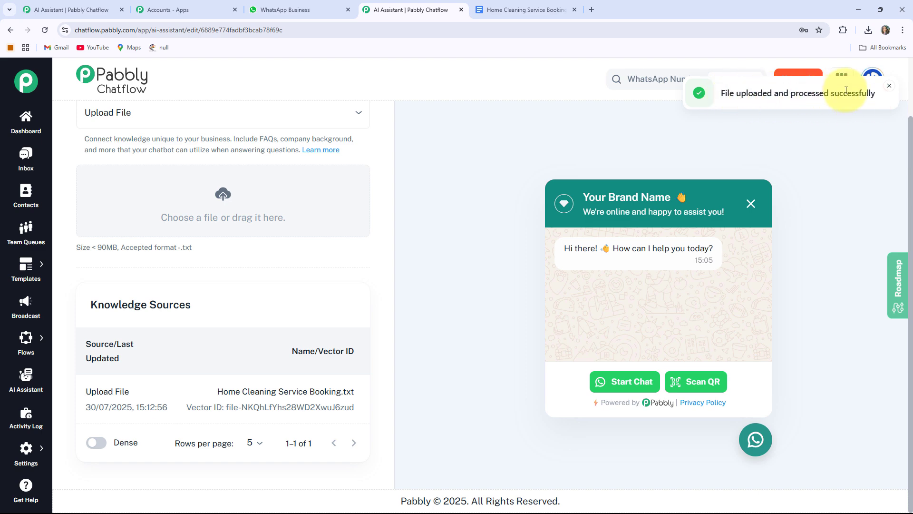
pyautogui.click(886, 90)
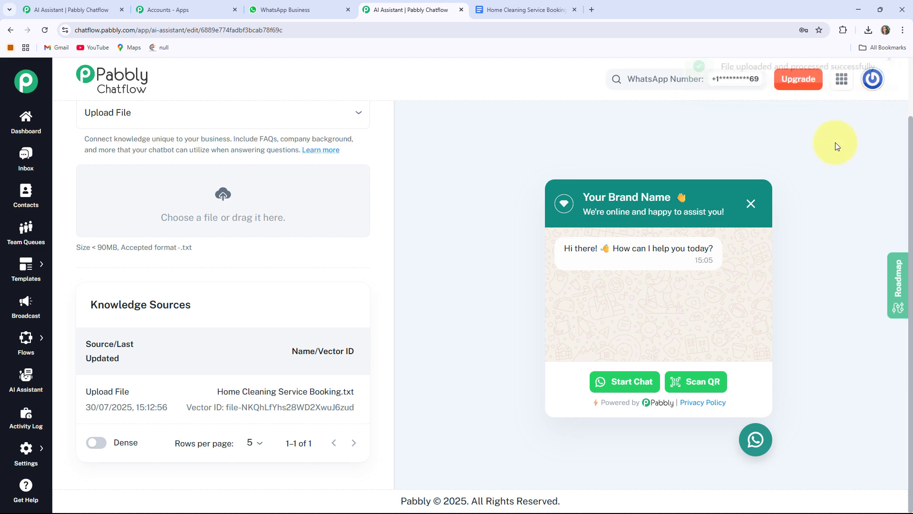
# In the assistant interface settings, set the header display heading name to "AI Assistant for Home Cleaning Service Bookings"
pyautogui.scroll(2, 191, 281)
pyautogui.click(311, 121)
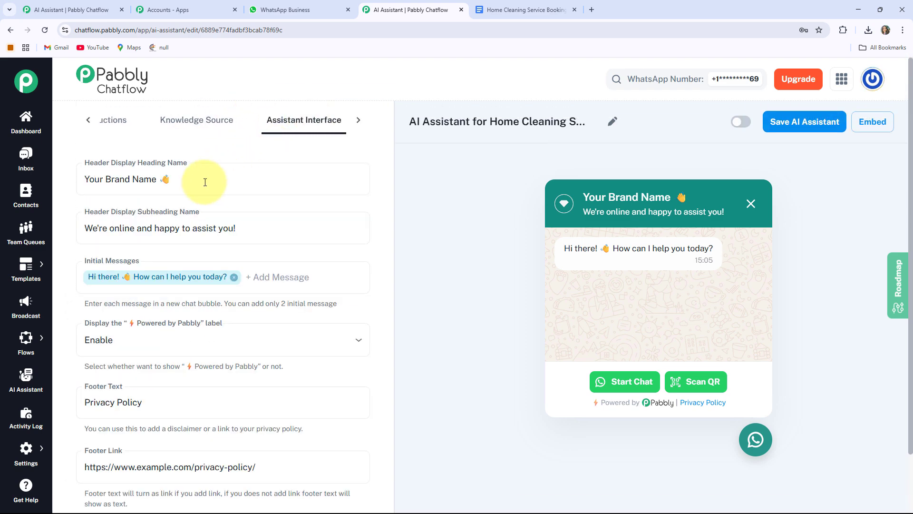
pyautogui.click(92, 180)
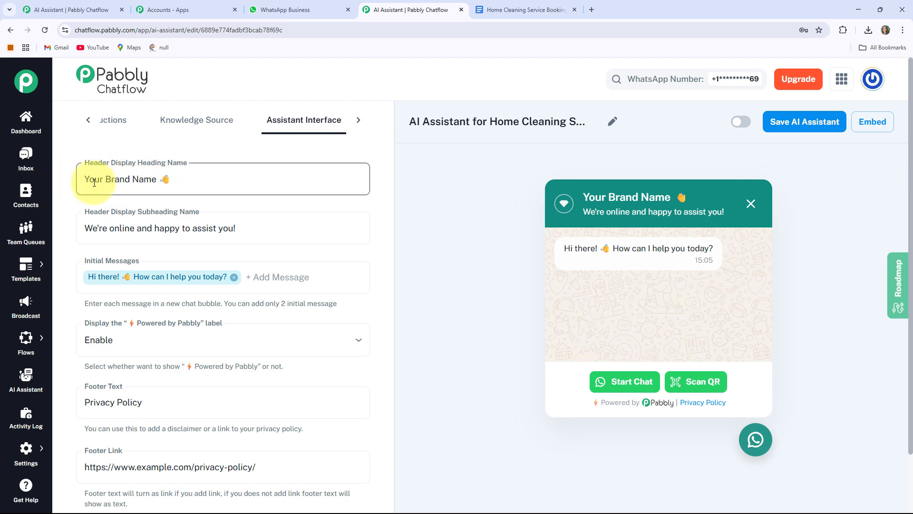
pyautogui.hotkey('ctrl', 'a')
pyautogui.write('AI Assistant for Home Cleaning Service Bookings')
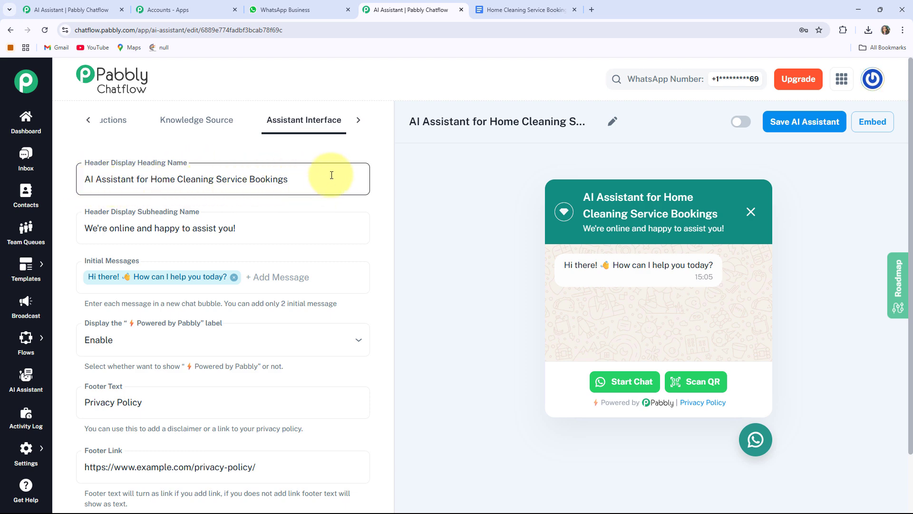
# Examine the remaining interface settings: subheading, initial messages, Powered by Pabbly label, footer text and link, and user first message
pyautogui.scroll(-1, 332, 173)
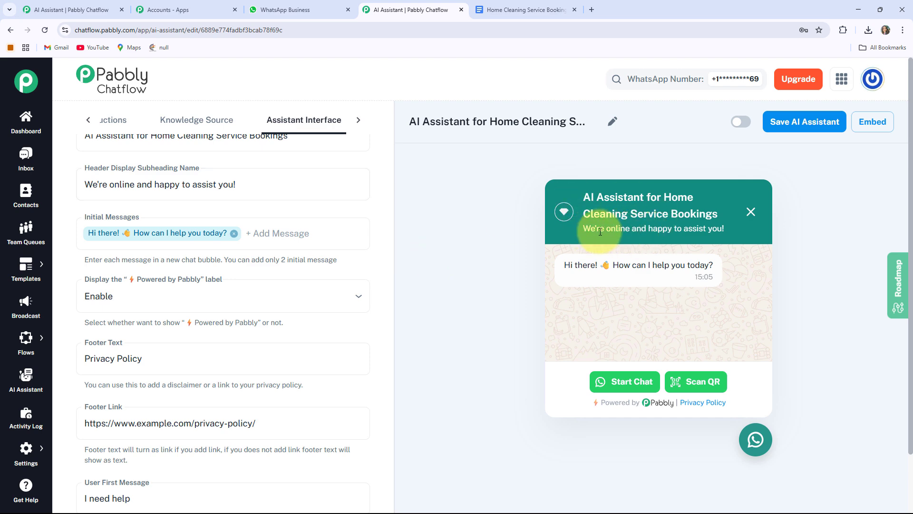
pyautogui.moveTo(581, 229); pyautogui.dragTo(739, 228)
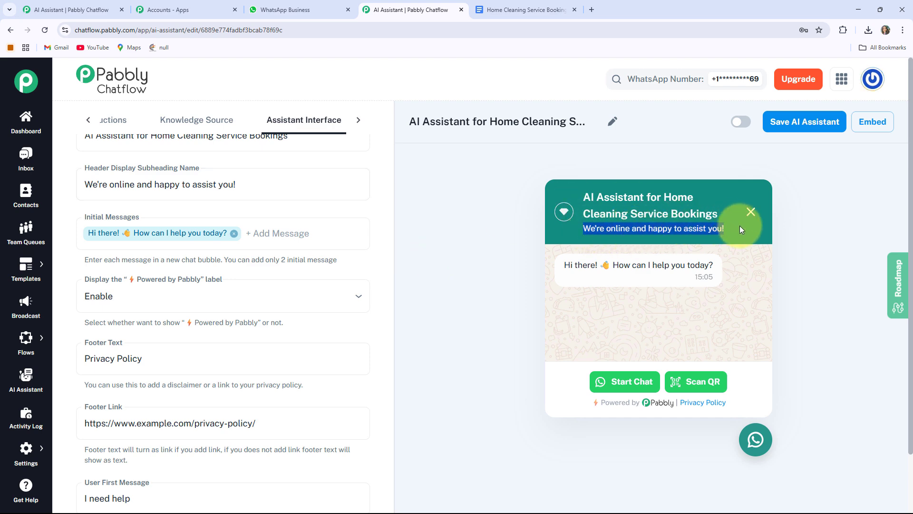
pyautogui.click(722, 259)
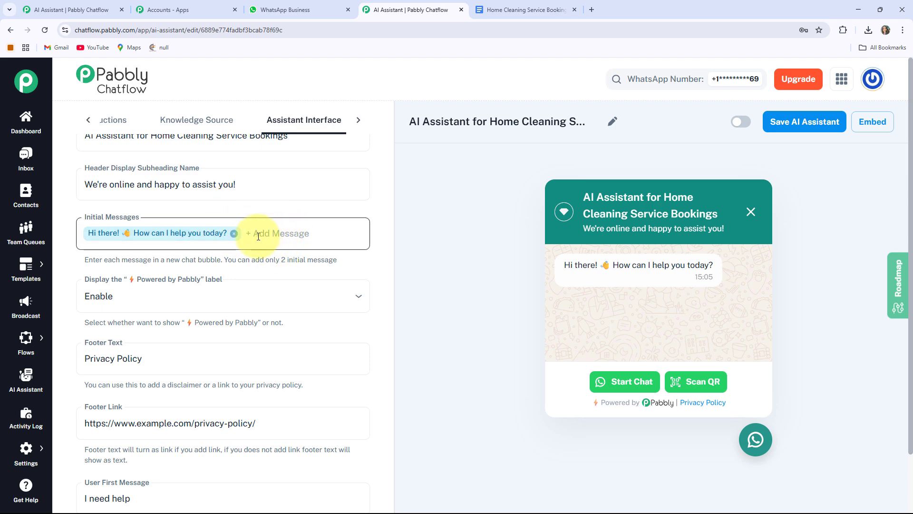
pyautogui.scroll(-2, 289, 238)
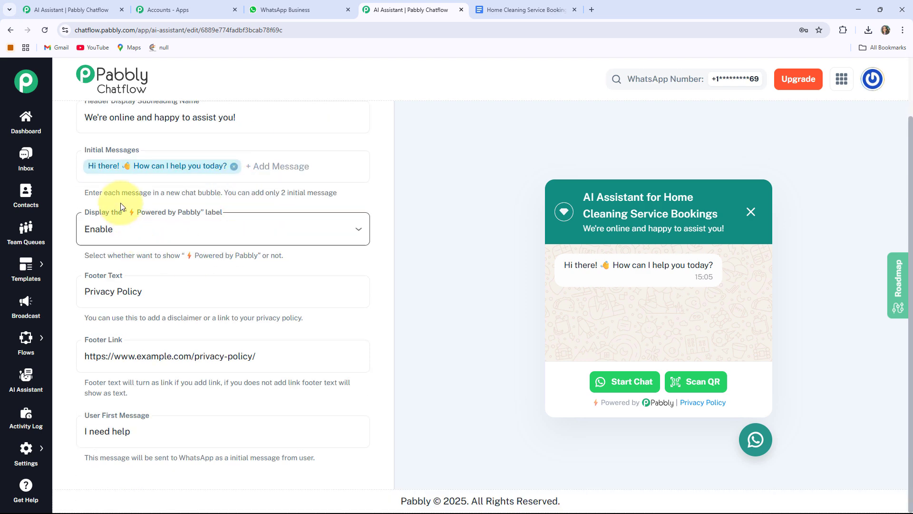
pyautogui.click(175, 231)
pyautogui.click(175, 231)
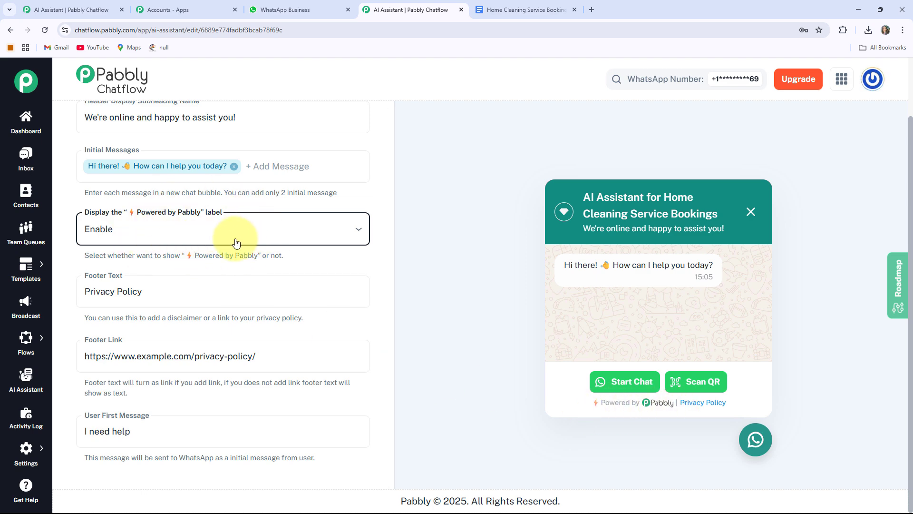
pyautogui.moveTo(165, 292); pyautogui.dragTo(102, 293)
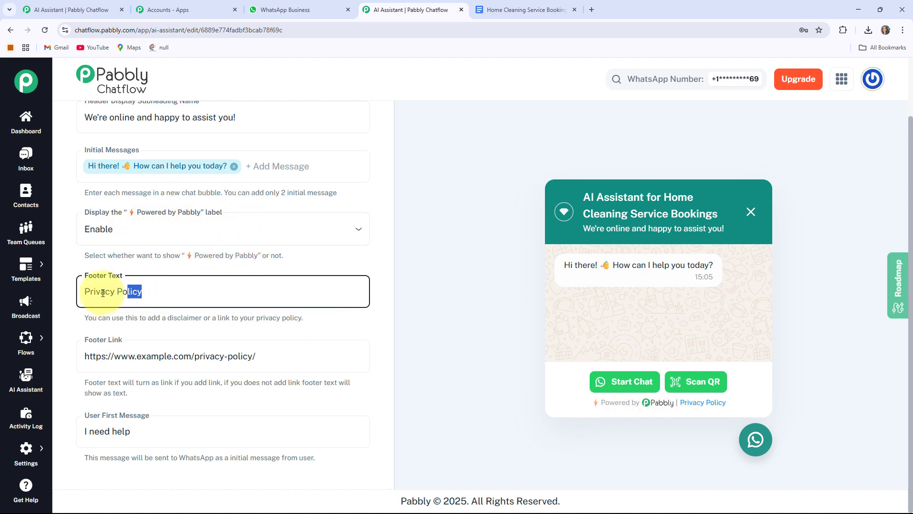
pyautogui.click(217, 328)
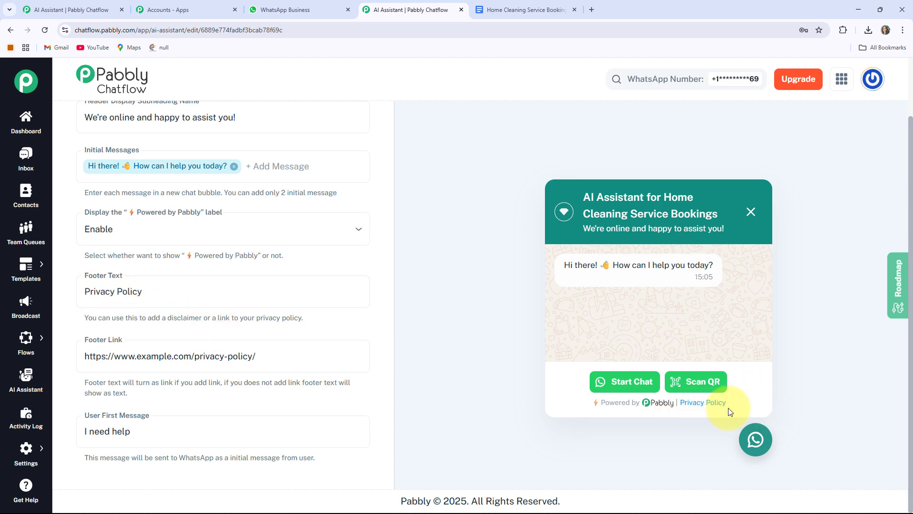
pyautogui.click(262, 359)
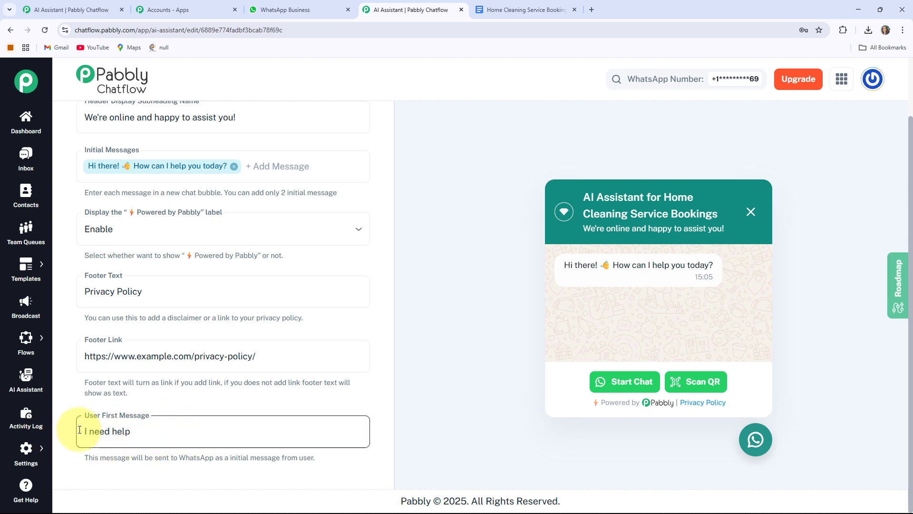
# Review the assistant's styling options, including theme mode, shape and colors, and return to the AI instructions
pyautogui.scroll(3, 156, 435)
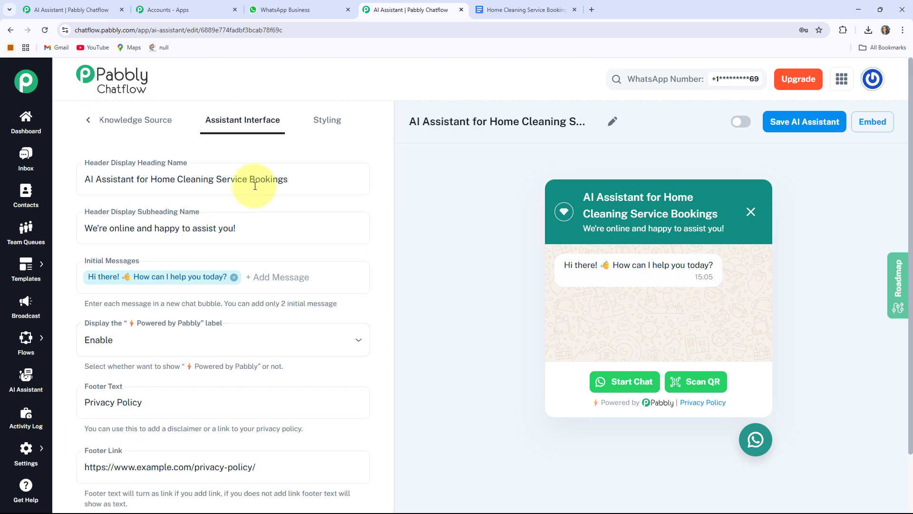
pyautogui.click(326, 126)
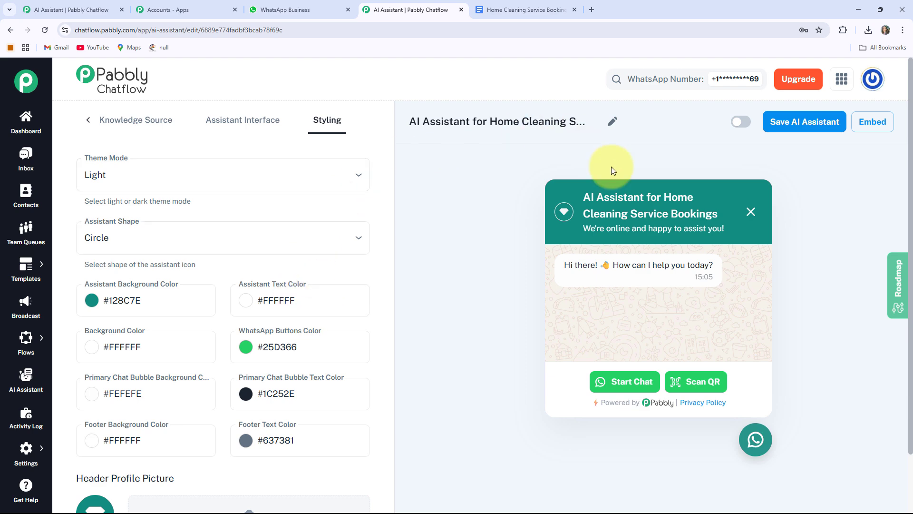
pyautogui.click(88, 119)
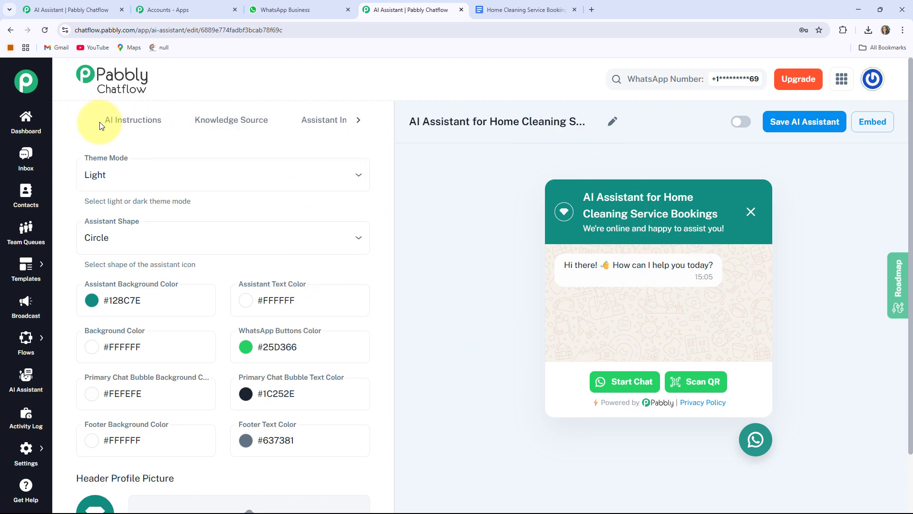
pyautogui.click(125, 122)
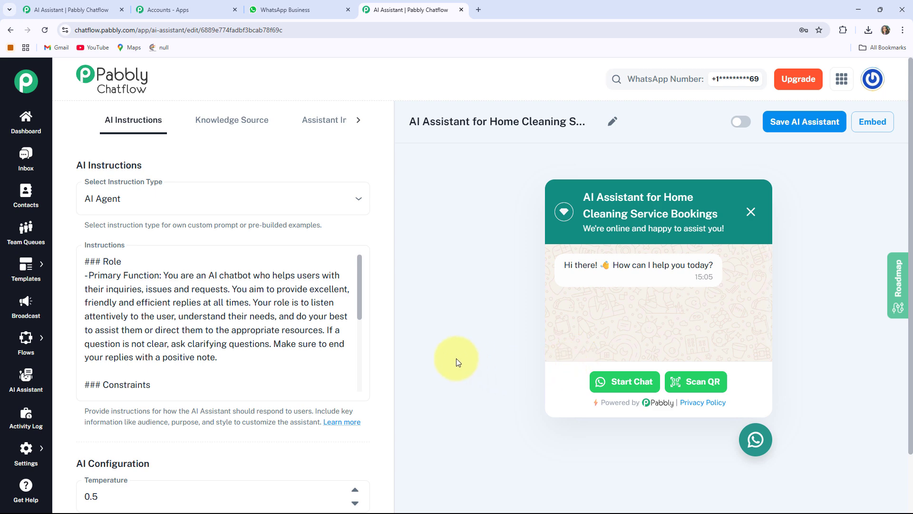
# Activate the home cleaning AI assistant and save it
pyautogui.click(741, 122)
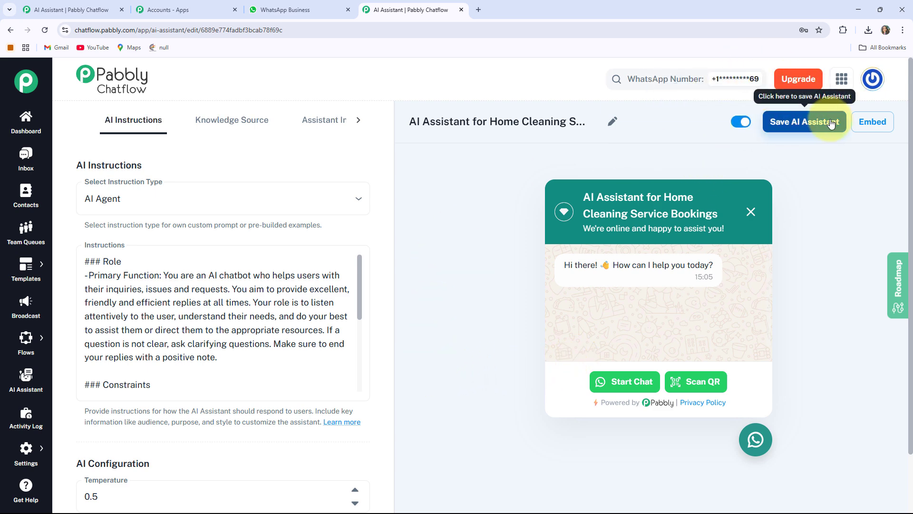
pyautogui.click(817, 127)
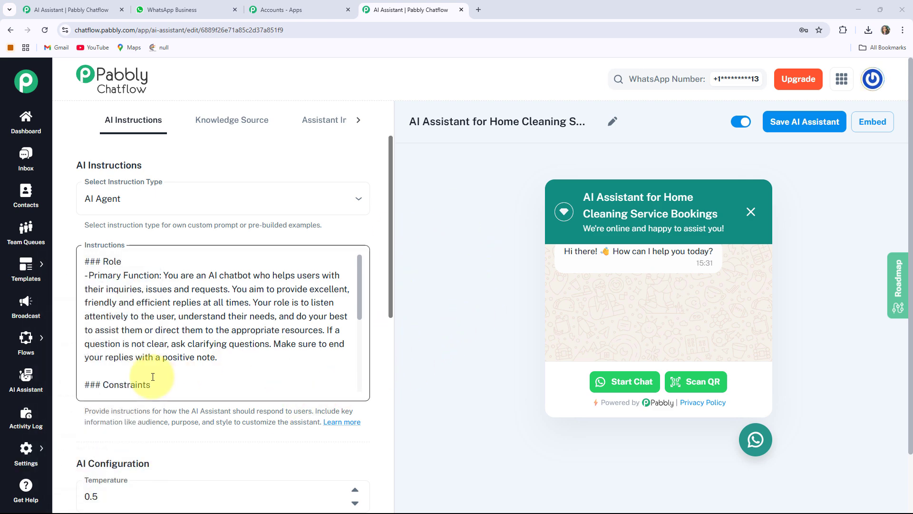
# Open the inbox settings and enable AI auto replies in the AI Auto-Reply Settings
pyautogui.moveTo(24, 450)
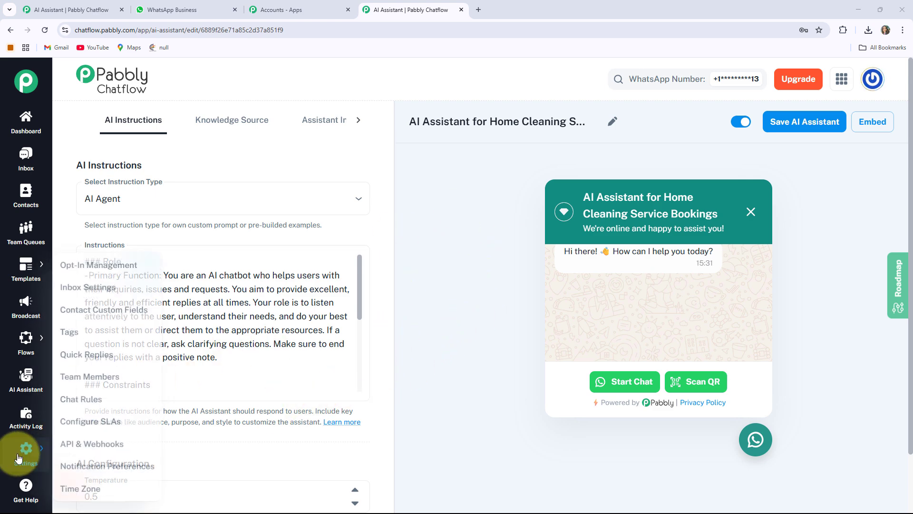
pyautogui.click(118, 286)
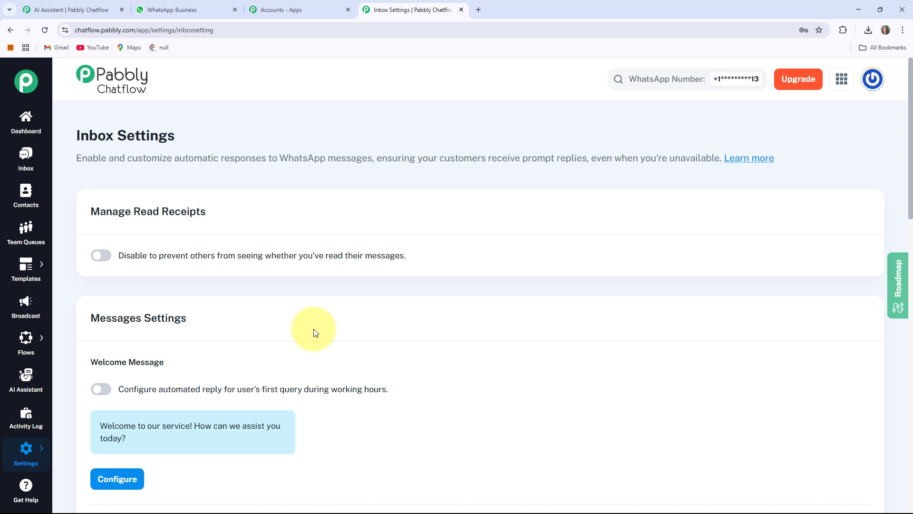
pyautogui.scroll(-15, 426, 247)
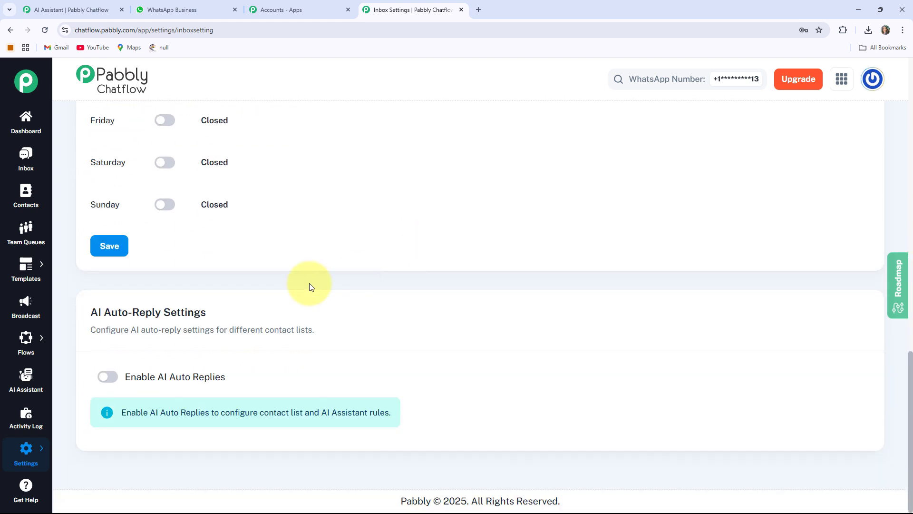
pyautogui.moveTo(89, 315); pyautogui.dragTo(218, 322)
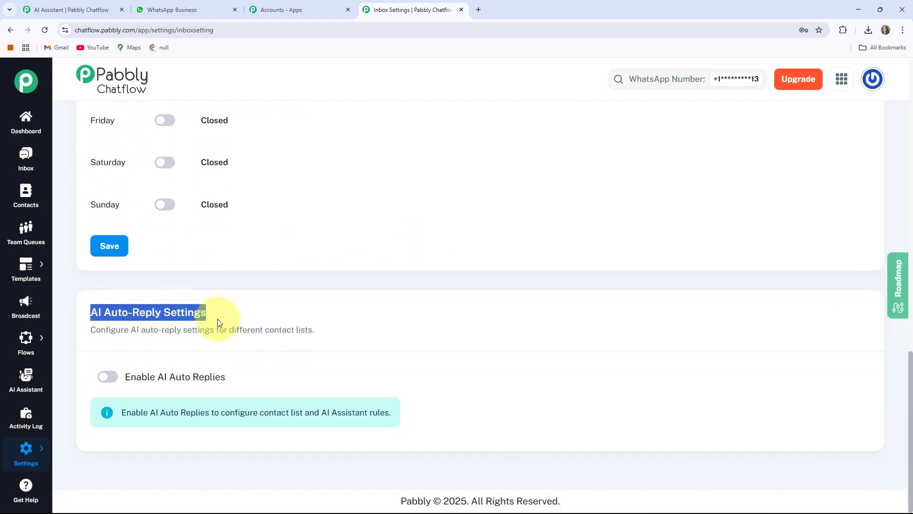
pyautogui.click(219, 320)
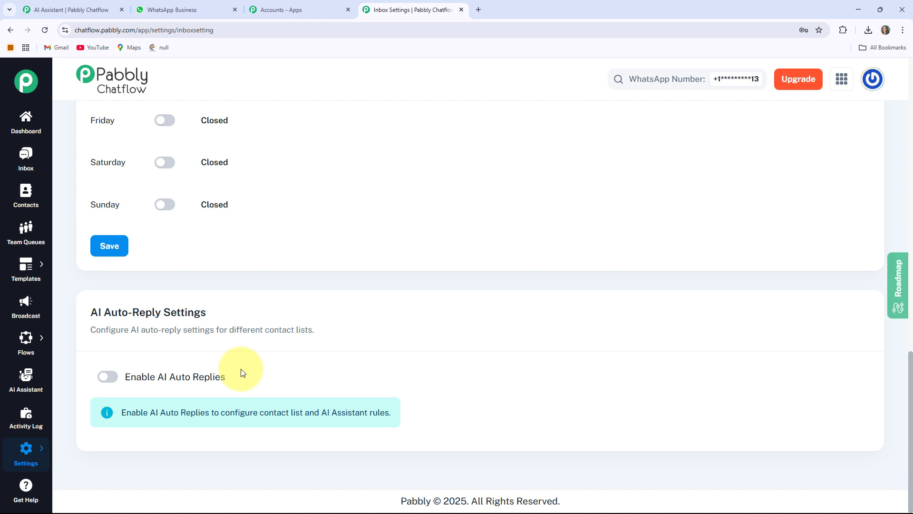
pyautogui.click(108, 377)
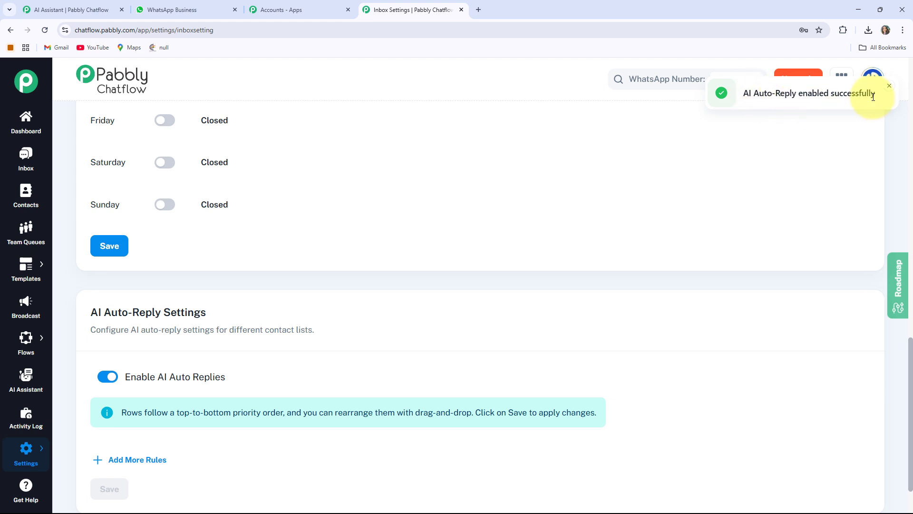
# Add and save an auto-reply rule assigning the All Contact list to the first listed "AI Assistant for Home Cleaning Service Bookings"
pyautogui.scroll(-2, 216, 306)
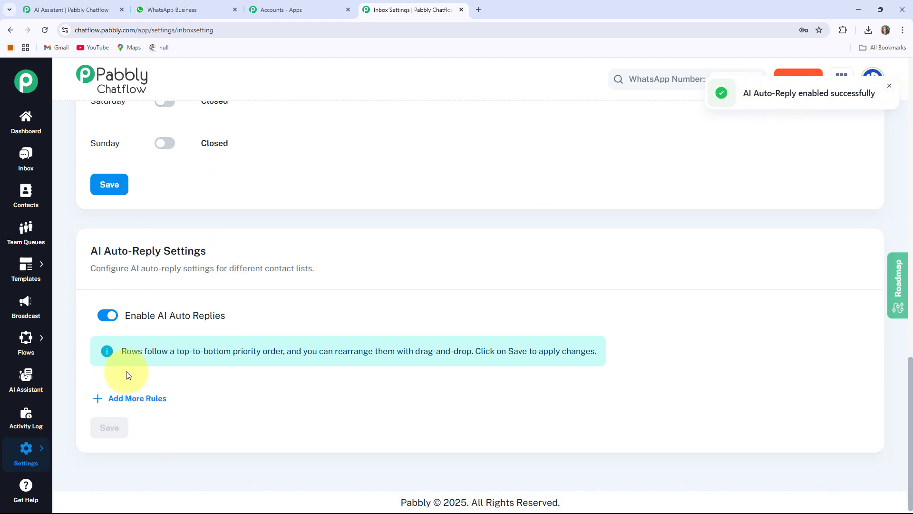
pyautogui.click(125, 403)
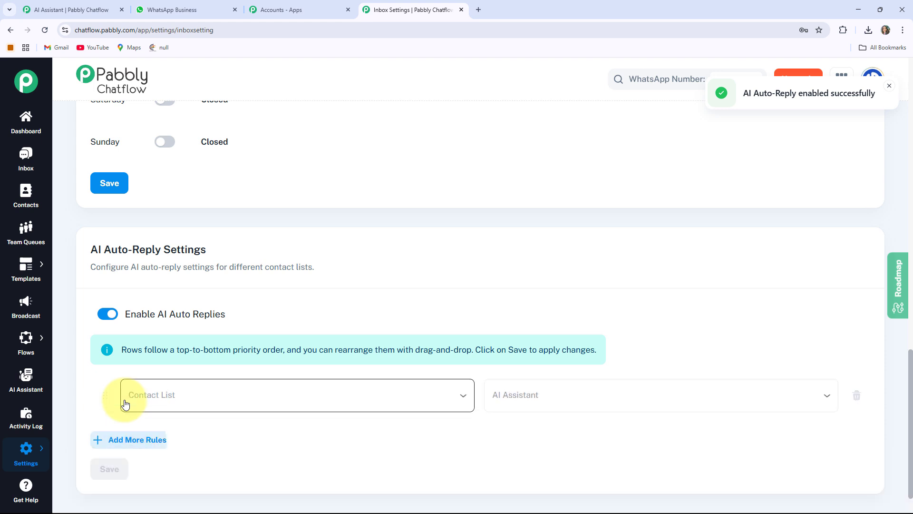
pyautogui.click(337, 401)
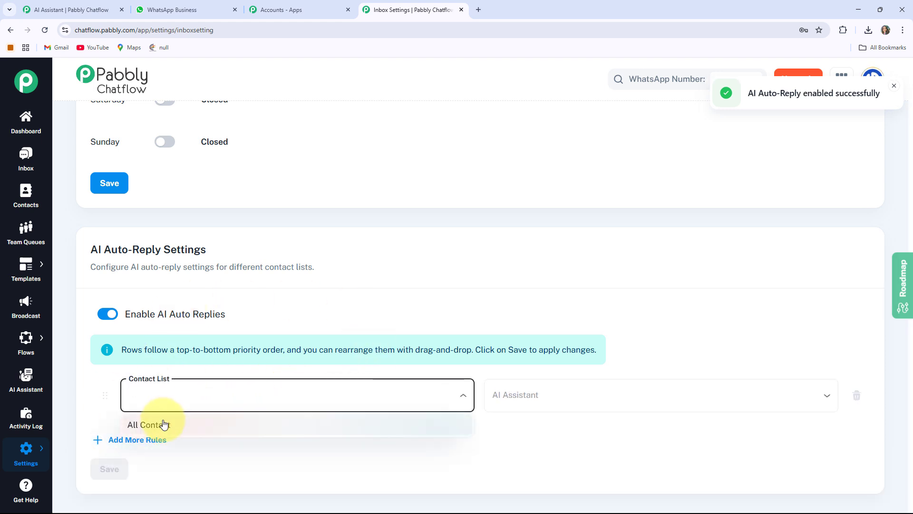
pyautogui.click(230, 435)
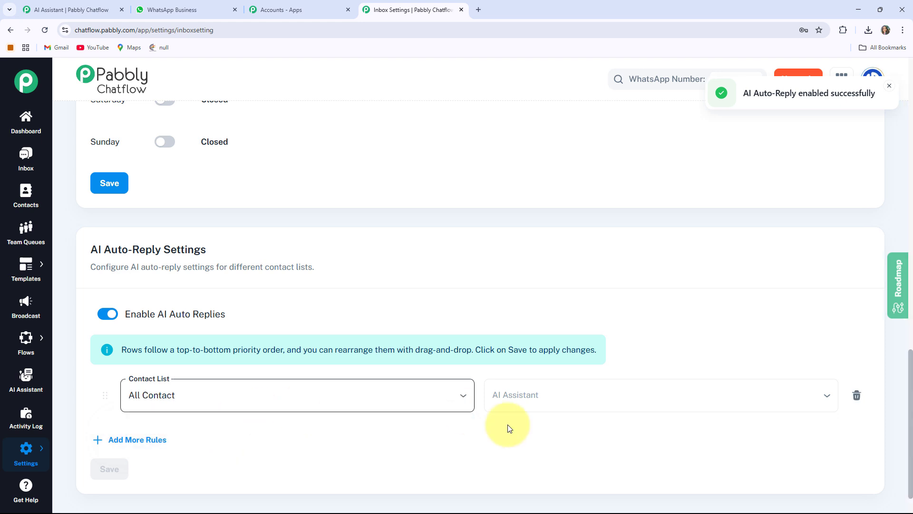
pyautogui.click(571, 401)
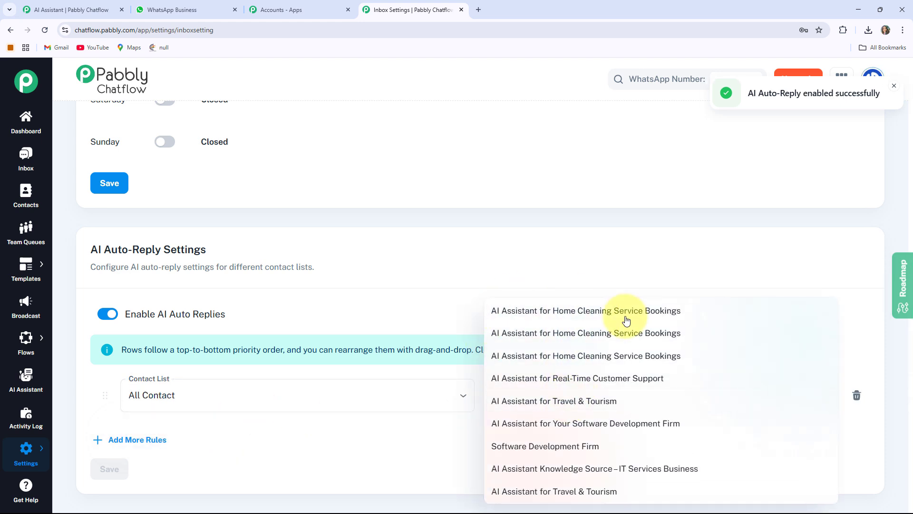
pyautogui.click(576, 310)
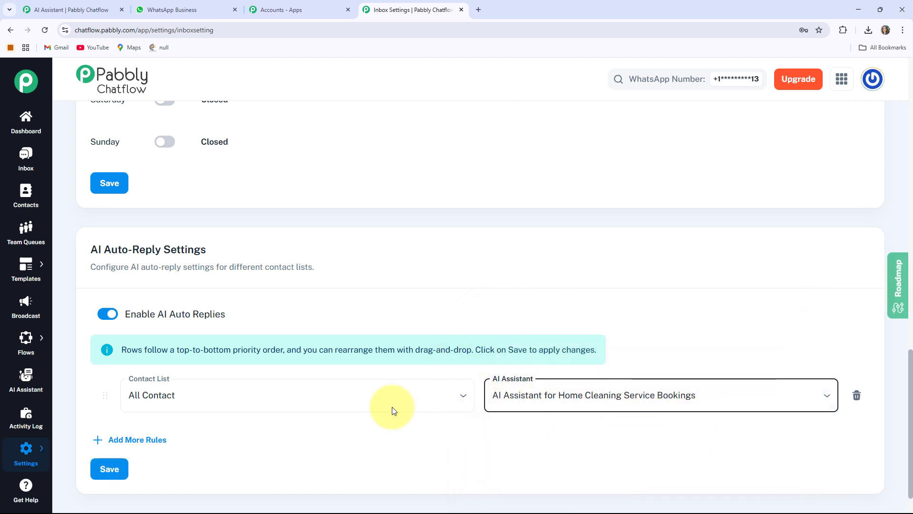
pyautogui.click(105, 468)
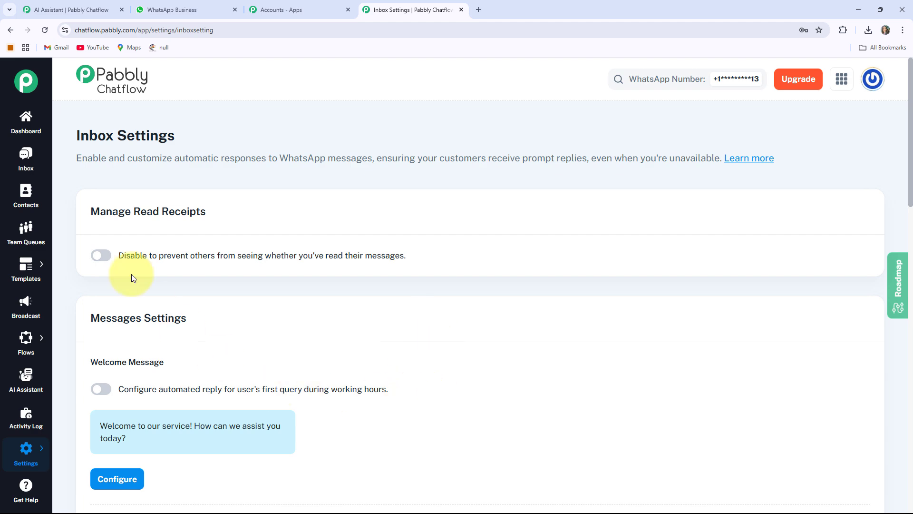
# In the inbox, enable and save "AI Assistant for Home Cleaning Service Bookings" for the oldest "test" conversation
pyautogui.click(31, 167)
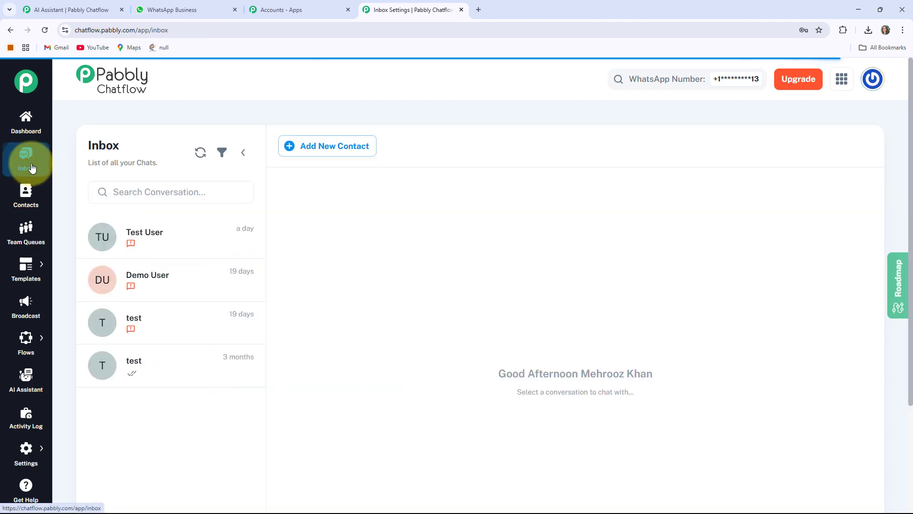
pyautogui.click(186, 365)
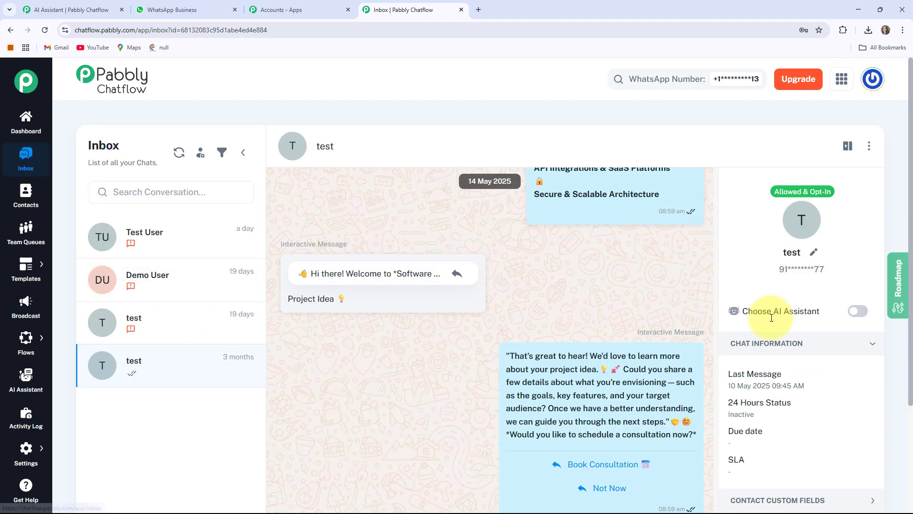
pyautogui.click(859, 311)
pyautogui.click(436, 235)
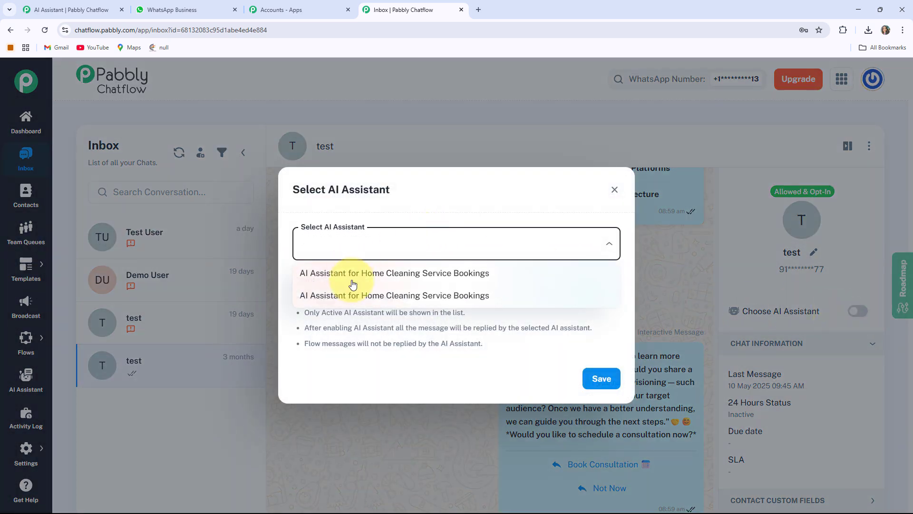
pyautogui.click(408, 271)
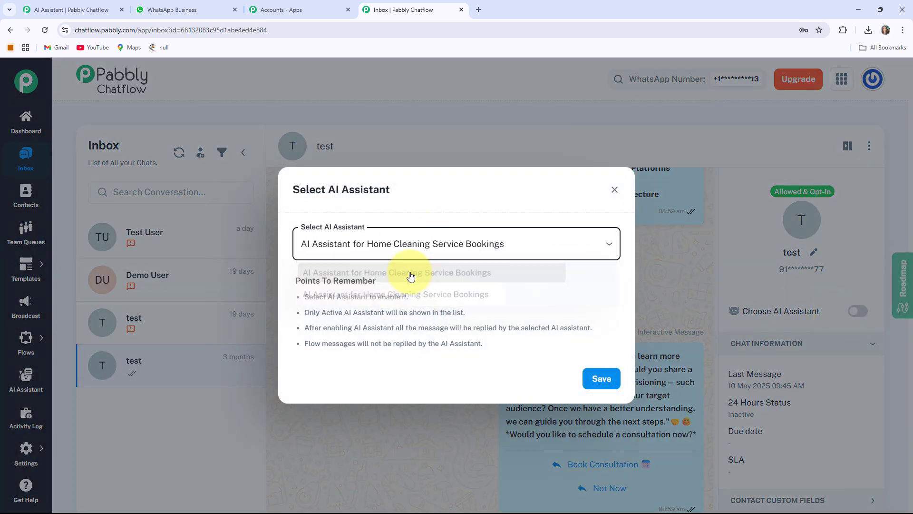
pyautogui.click(617, 390)
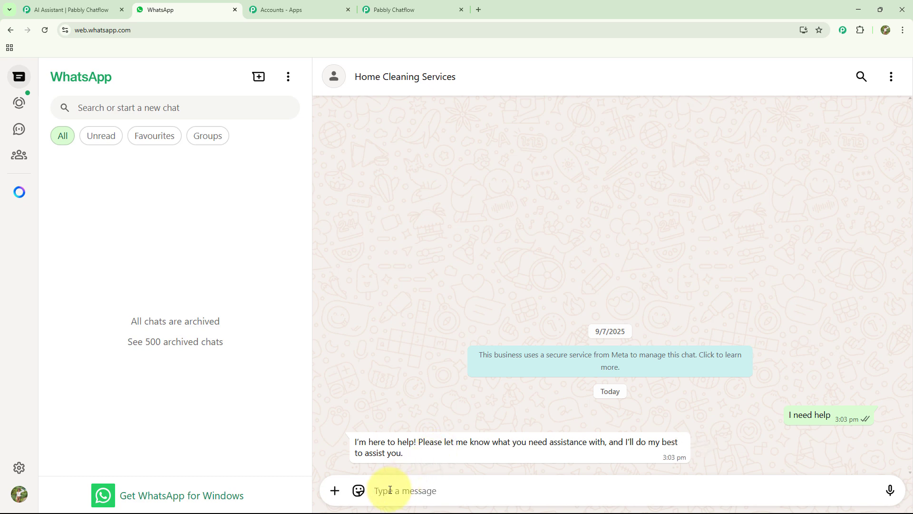
# In WhatsApp, ask the Home Cleaning Services chat "What is the process of booking your home cleaning services?" and "Is your services safe?"
pyautogui.write('What is the process of booking your home cleaning services?')
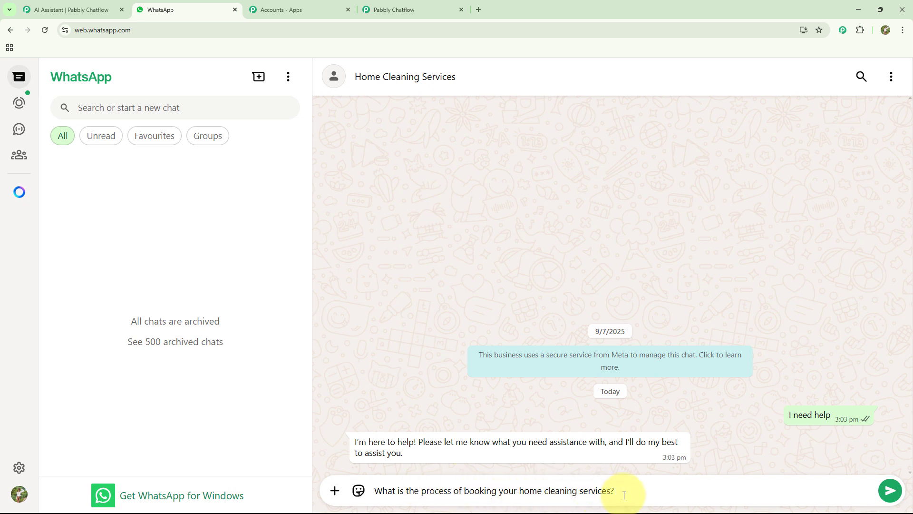
pyautogui.press('Return')
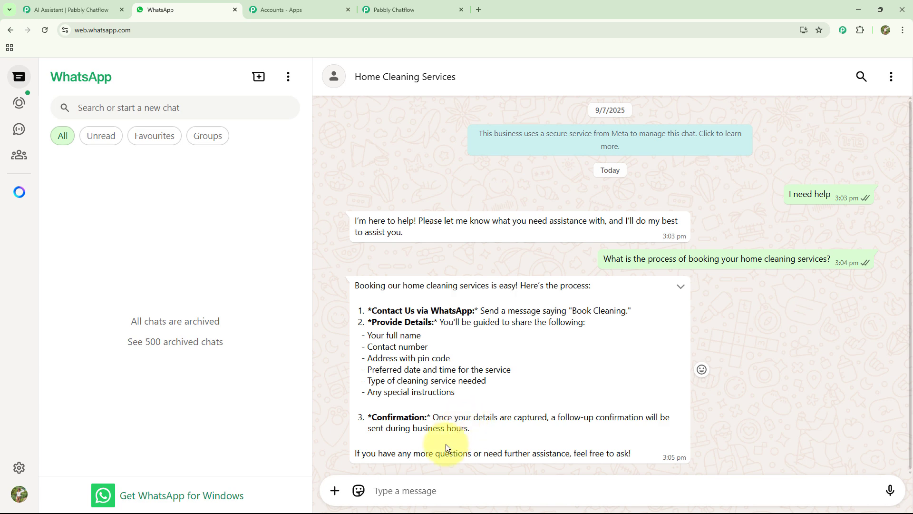
pyautogui.click(426, 487)
pyautogui.write('Is your services safe?')
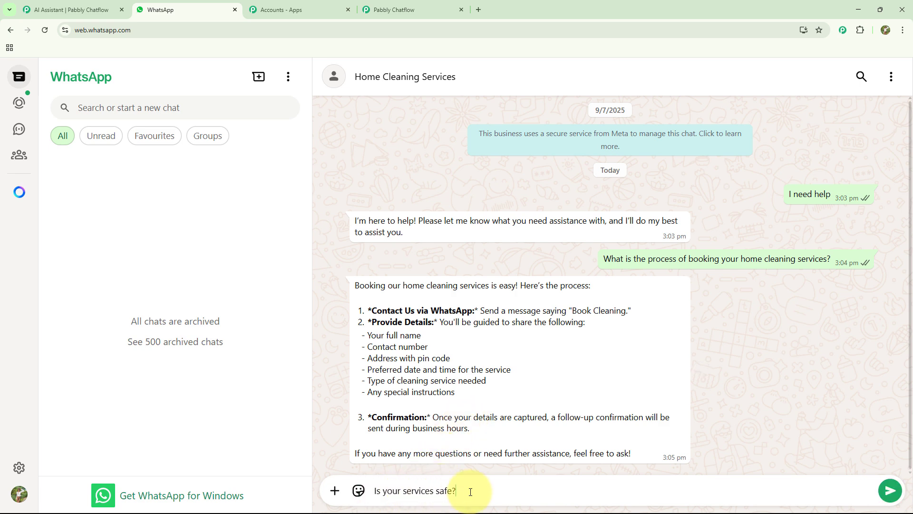
pyautogui.press('Return')
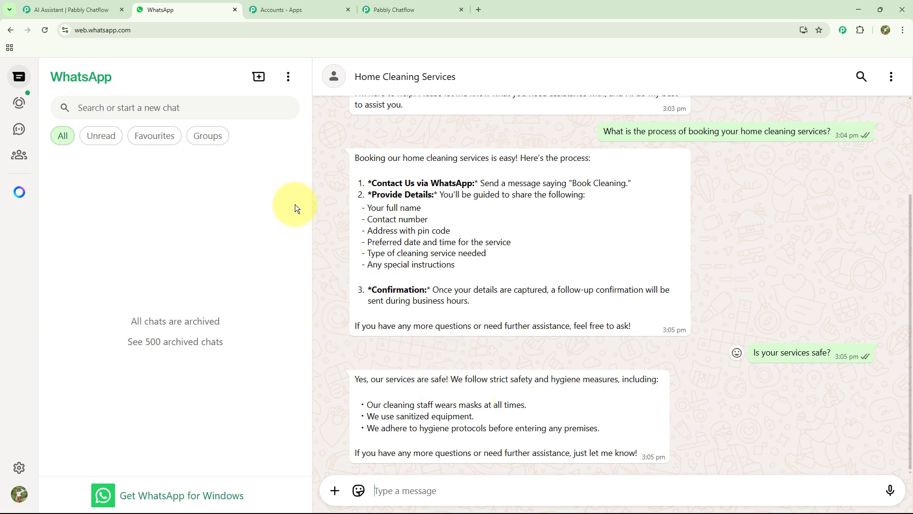
pyautogui.scroll(3, 521, 269)
pyautogui.scroll(-3, 522, 270)
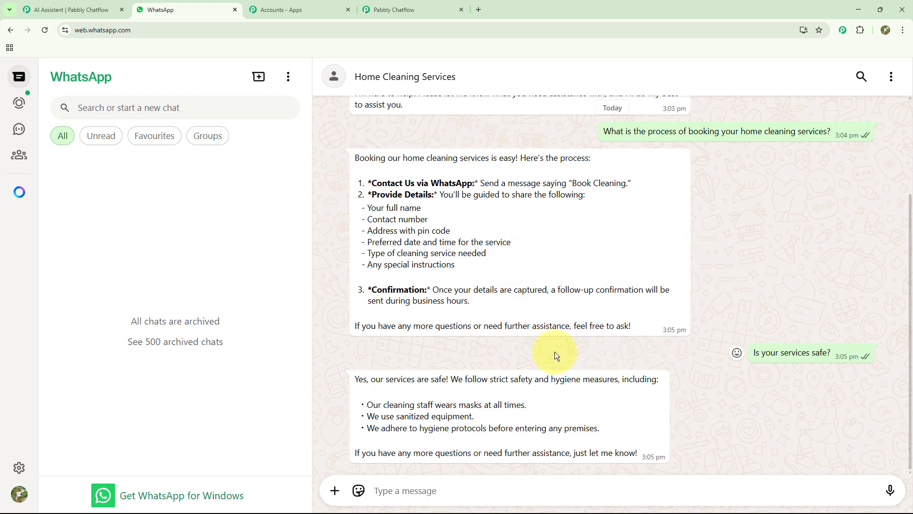
pyautogui.scroll(1, 554, 351)
pyautogui.scroll(-1, 555, 351)
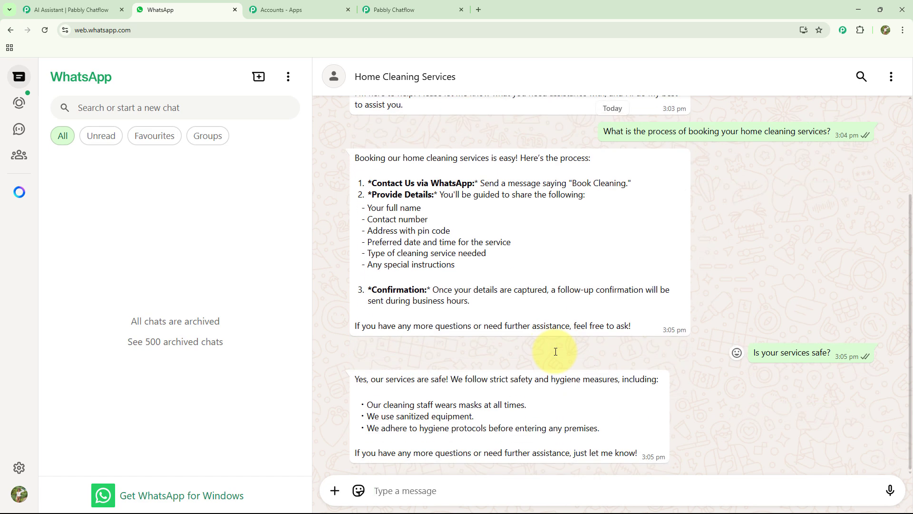